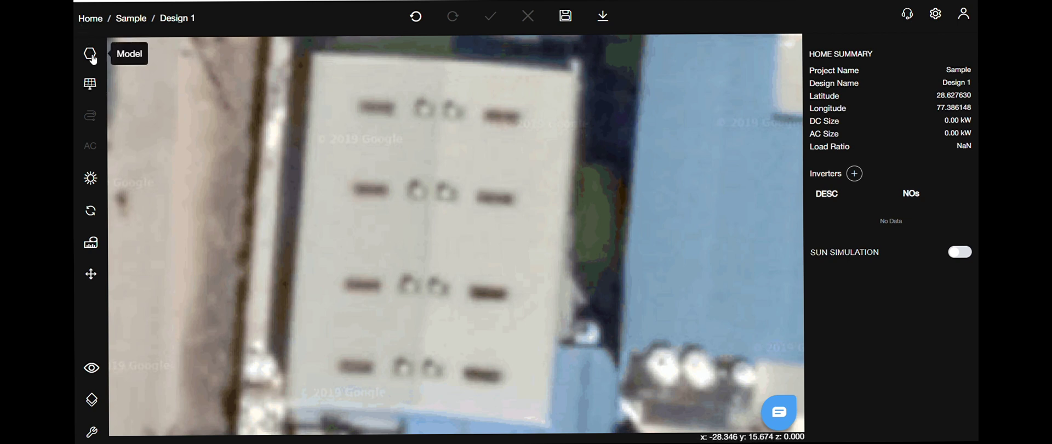
# Step: Trace a four-corner polygon outline over the building roof, then delete it
pyautogui.click(90, 54)
pyautogui.click(143, 19)
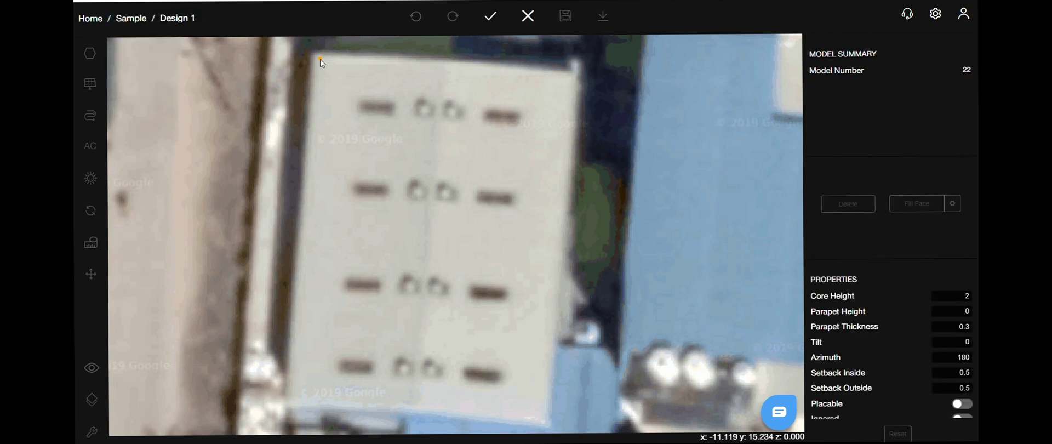
pyautogui.click(317, 57)
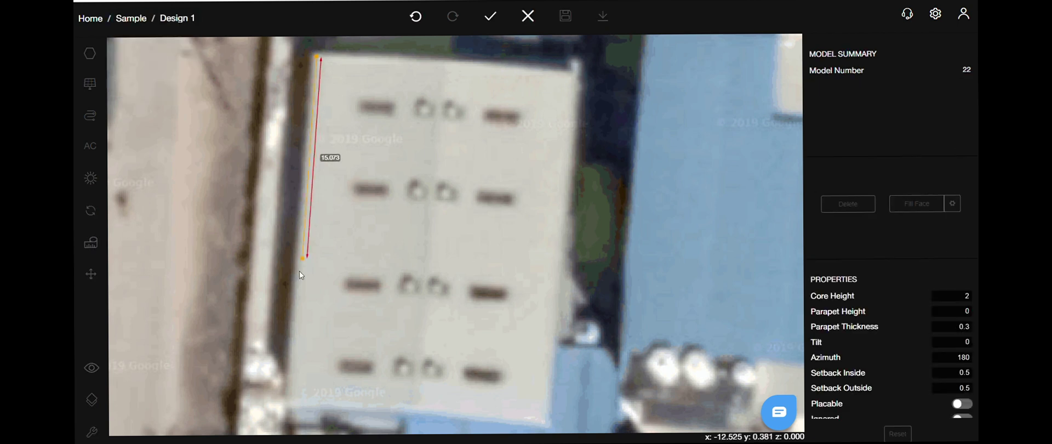
pyautogui.click(291, 395)
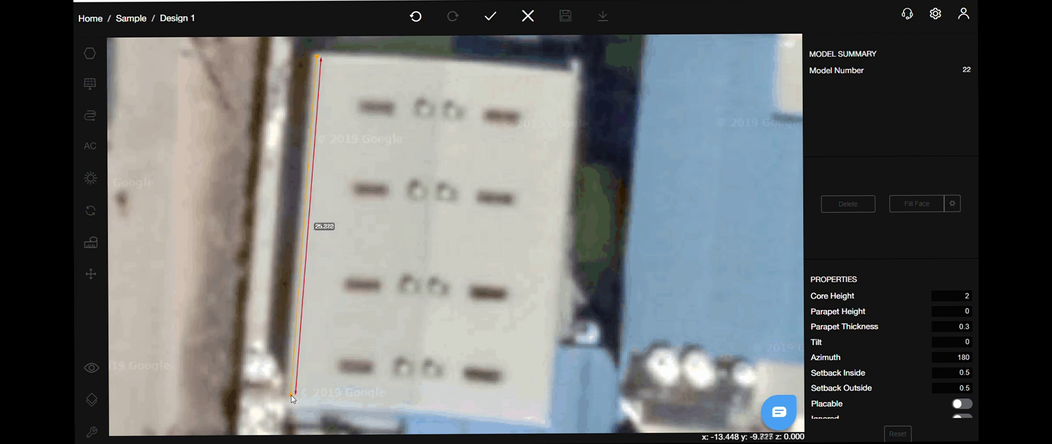
pyautogui.click(414, 402)
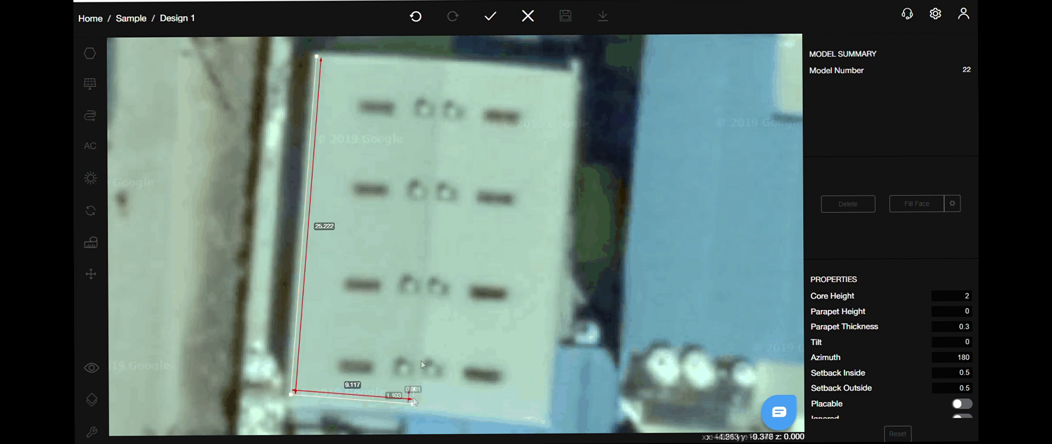
pyautogui.doubleClick(439, 69)
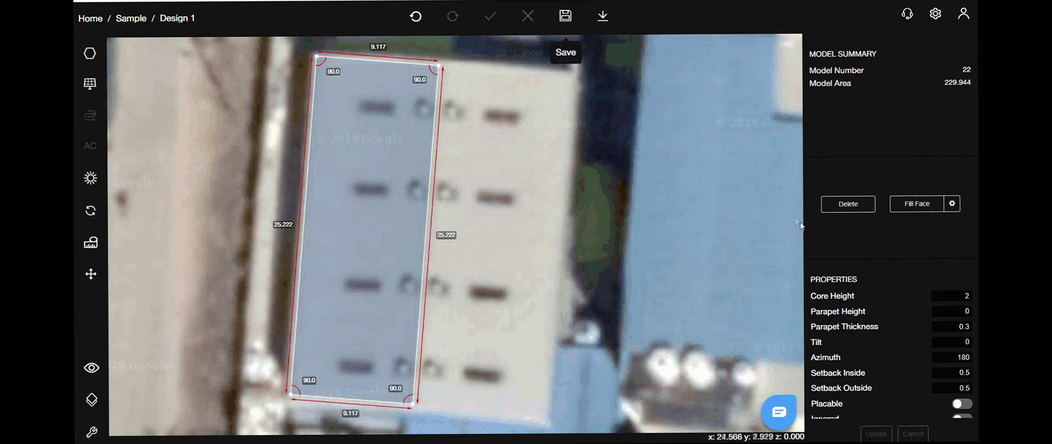
pyautogui.click(828, 208)
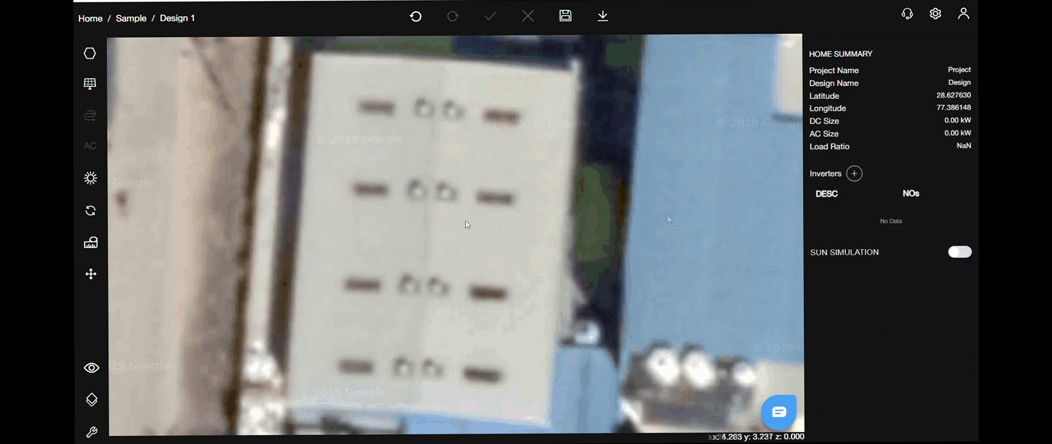
# Step: Draw a rectangular roof face from the top-left corner with exact edges 25.25 and 9
pyautogui.click(318, 58)
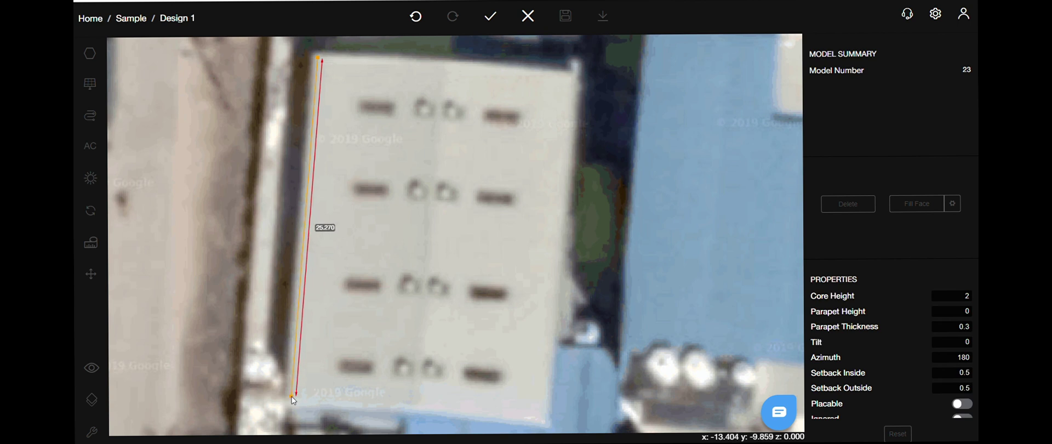
pyautogui.press('Tab')
pyautogui.write('25')
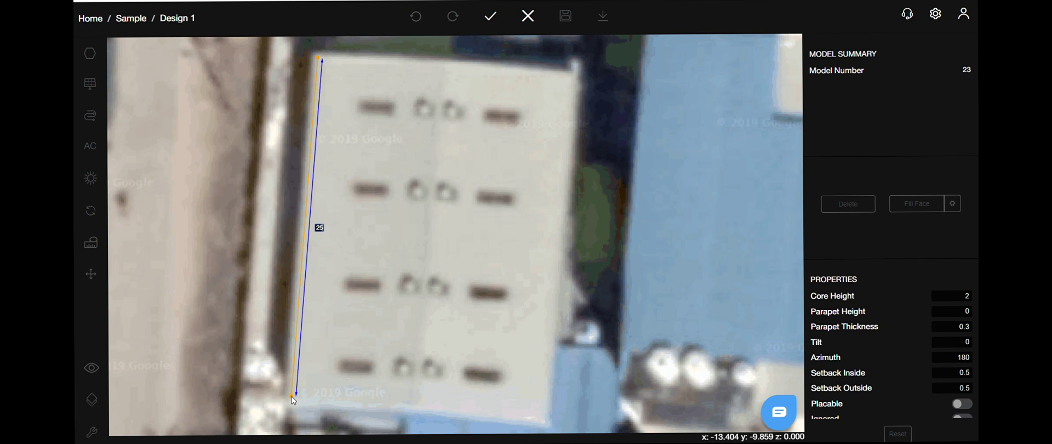
pyautogui.write('.25')
pyautogui.press('Return')
pyautogui.press('Tab')
pyautogui.write('9')
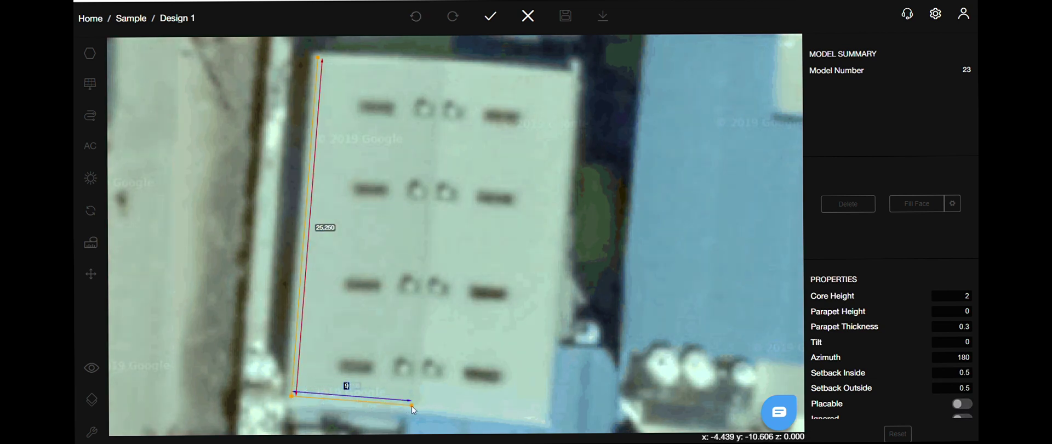
pyautogui.press('Return')
pyautogui.click(438, 67)
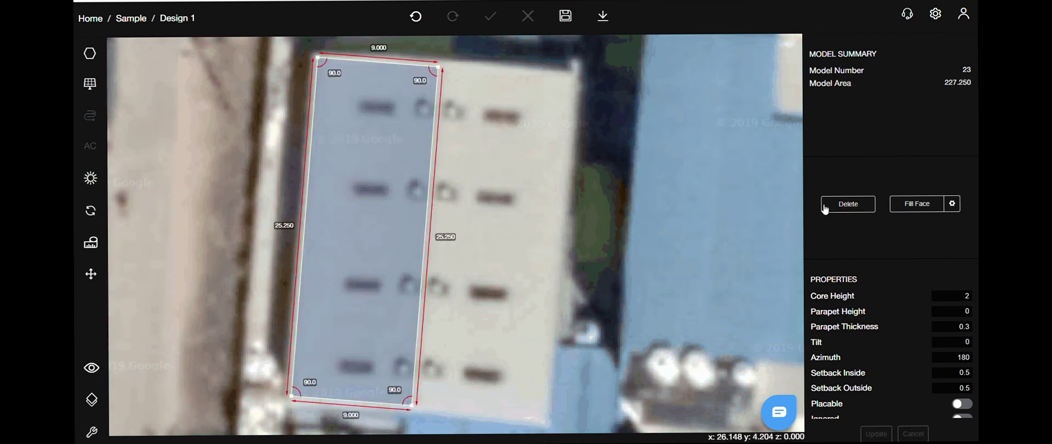
# Step: Delete the roof face, restore it with Undo, and select it
pyautogui.click(852, 208)
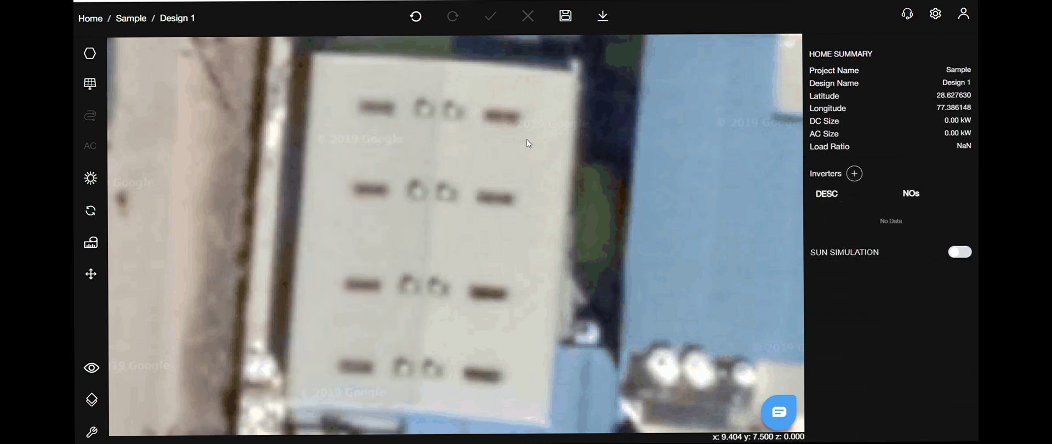
pyautogui.click(416, 17)
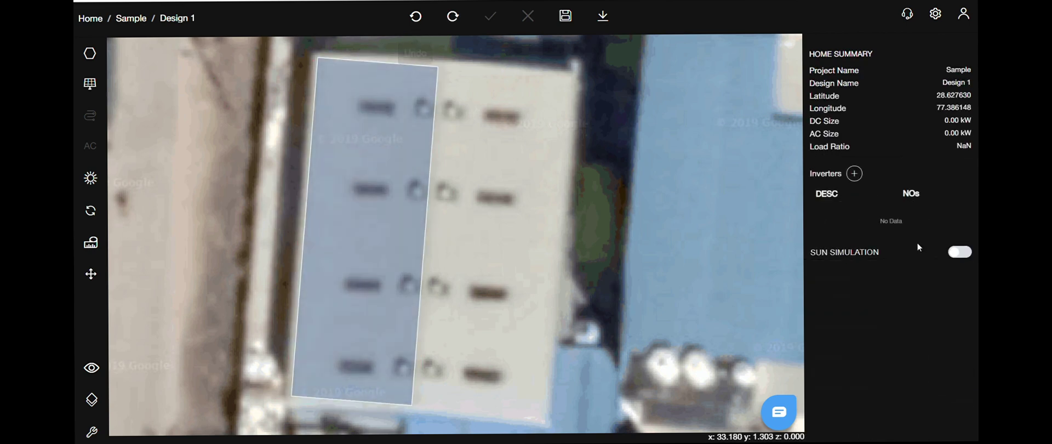
pyautogui.click(328, 174)
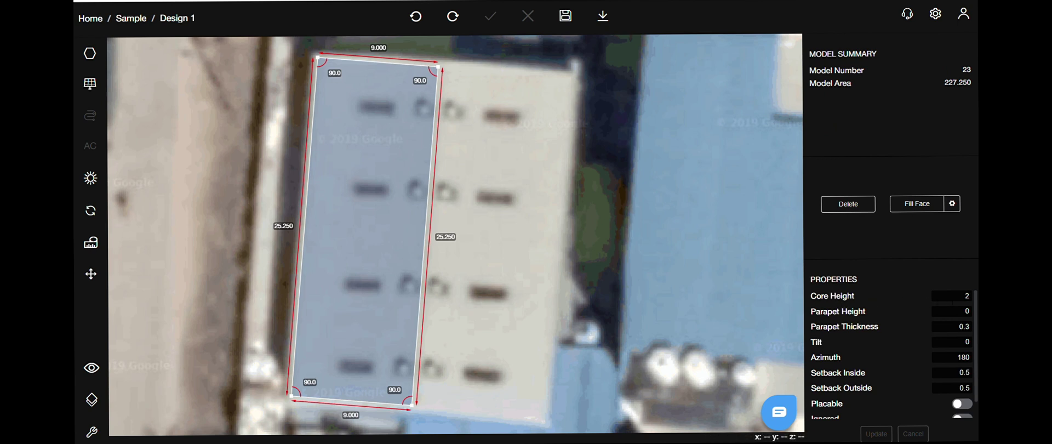
# Step: Give the roof face core height 6, tilt 10, azimuth 274.79, and make it placable
pyautogui.click(951, 296)
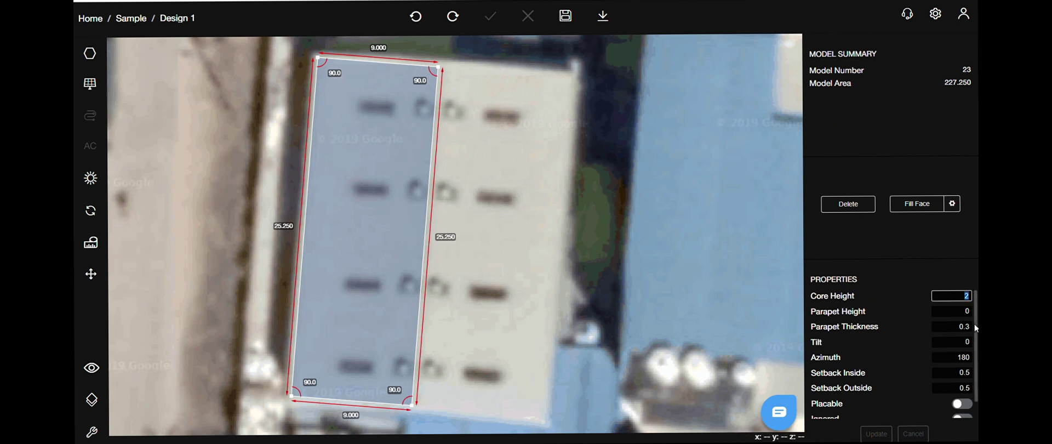
pyautogui.write('6')
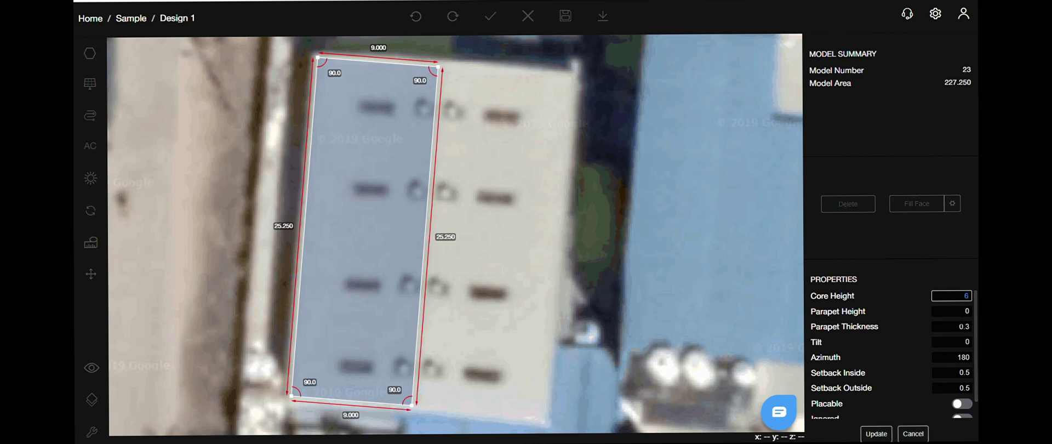
pyautogui.click(964, 342)
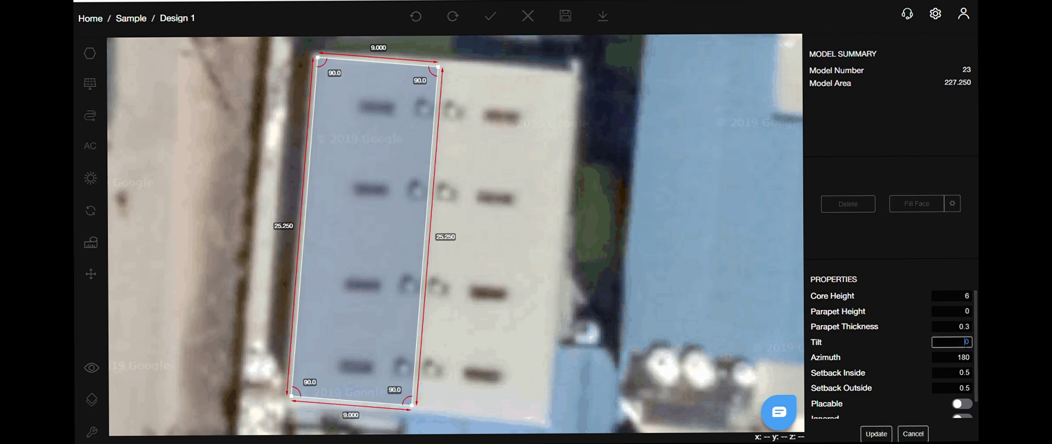
pyautogui.click(963, 362)
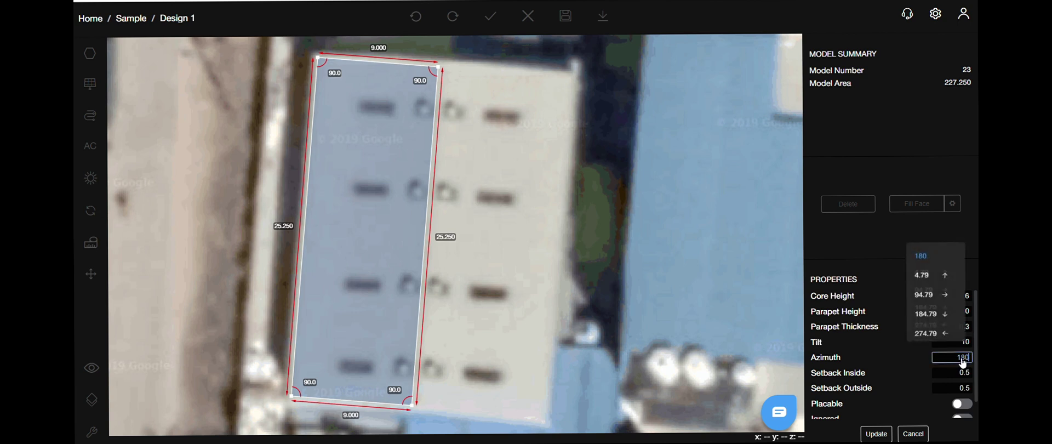
pyautogui.click(943, 336)
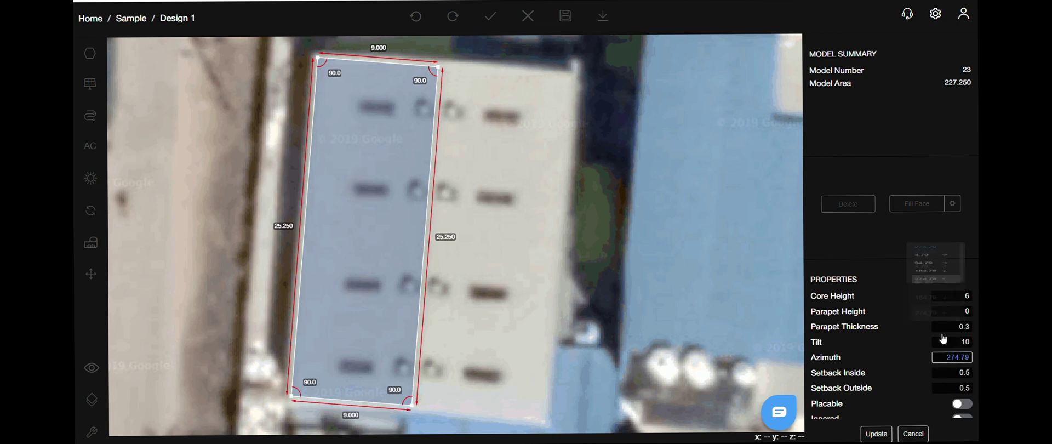
pyautogui.click(969, 407)
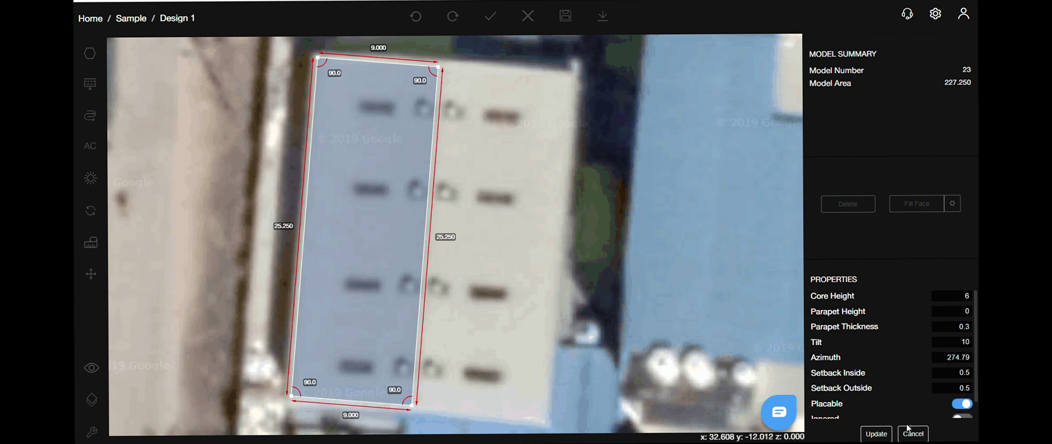
pyautogui.click(881, 436)
pyautogui.click(623, 250)
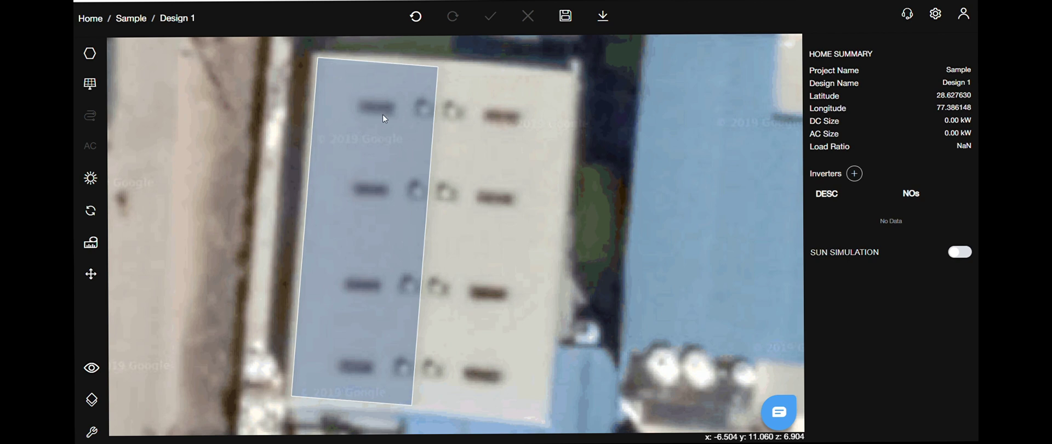
# Step: Remove the roof face with Delete, restore it with Undo, and start a new shape
pyautogui.press('Delete')
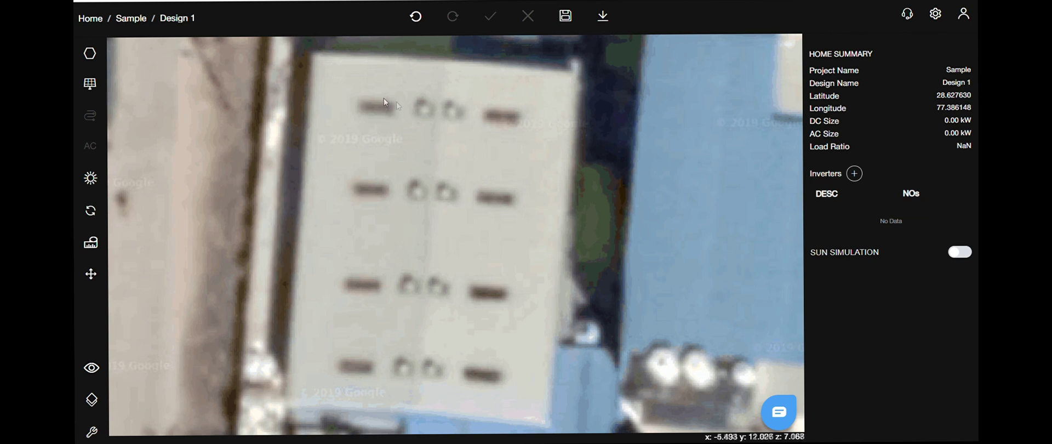
pyautogui.click(389, 232)
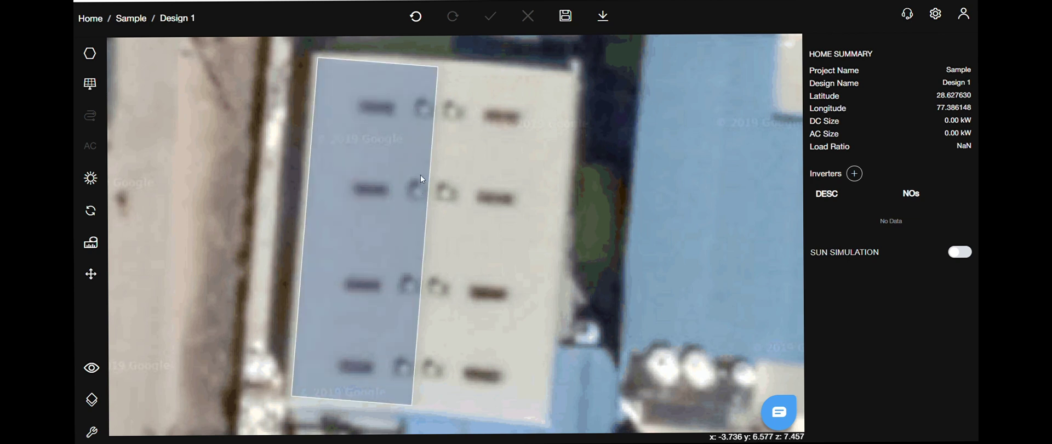
pyautogui.click(420, 176)
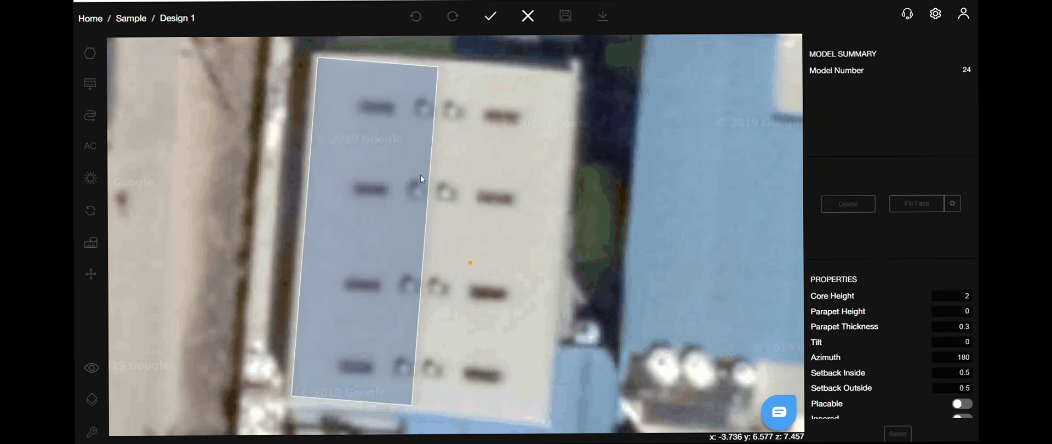
# Step: Draw a 2.190 by 0.903 rectangle at the roof's top edge and move it over the fixture
pyautogui.click(361, 64)
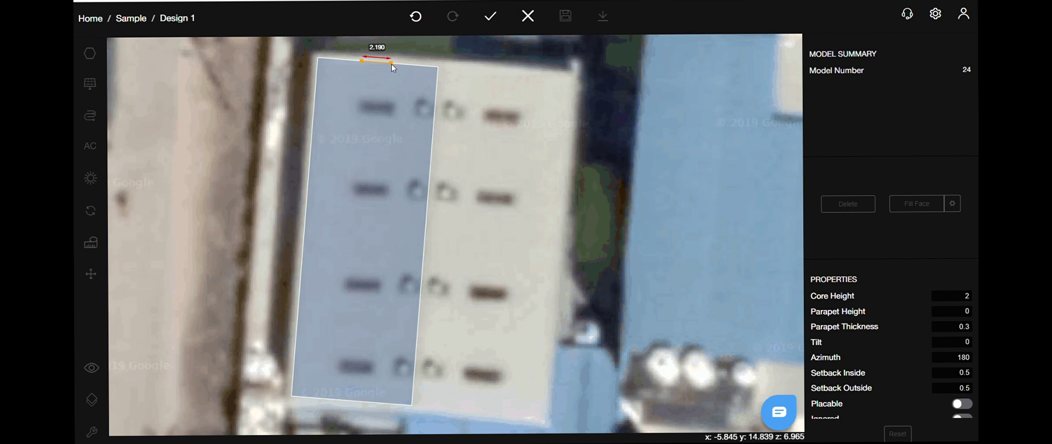
pyautogui.click(391, 63)
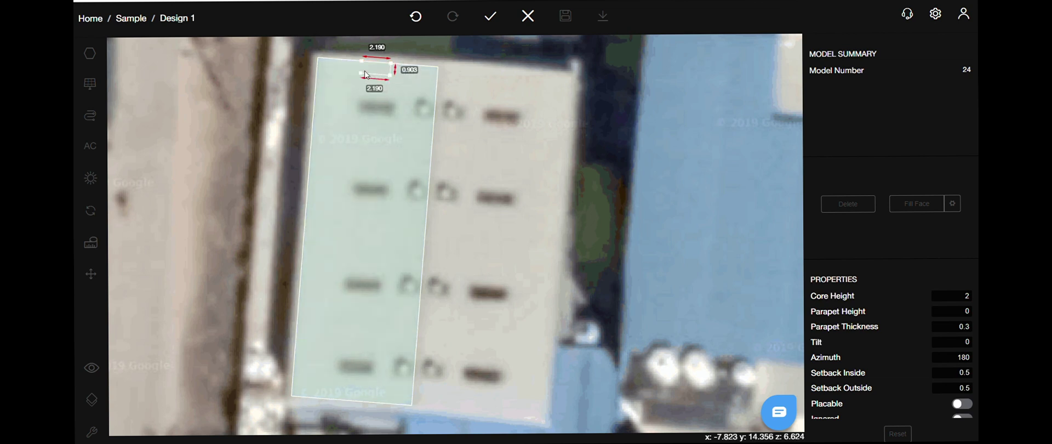
pyautogui.click(367, 75)
pyautogui.moveTo(377, 69); pyautogui.dragTo(381, 113)
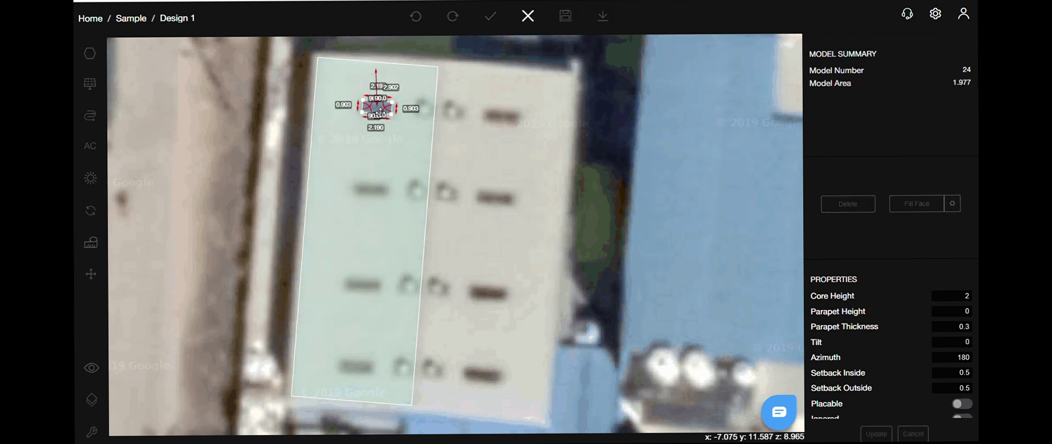
pyautogui.scroll(3, 380, 113)
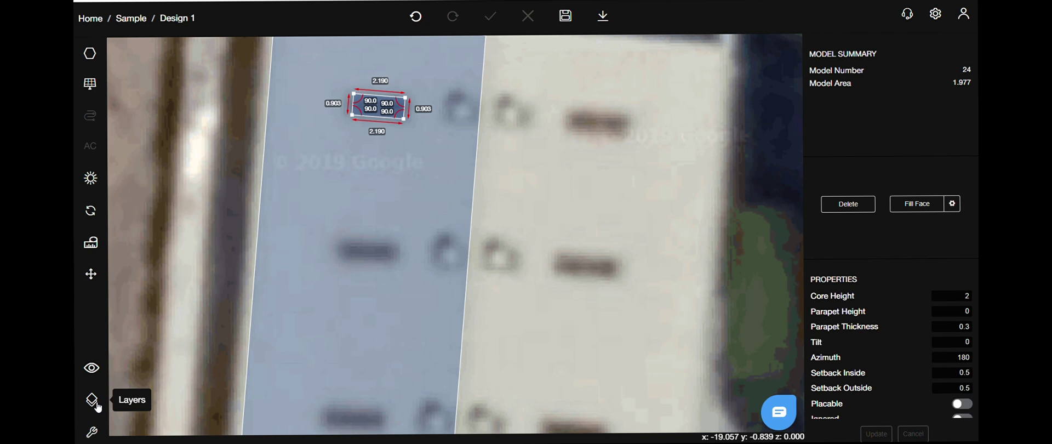
# Step: Turn off the Arc layer to hide the rectangle's angle labels
pyautogui.click(93, 405)
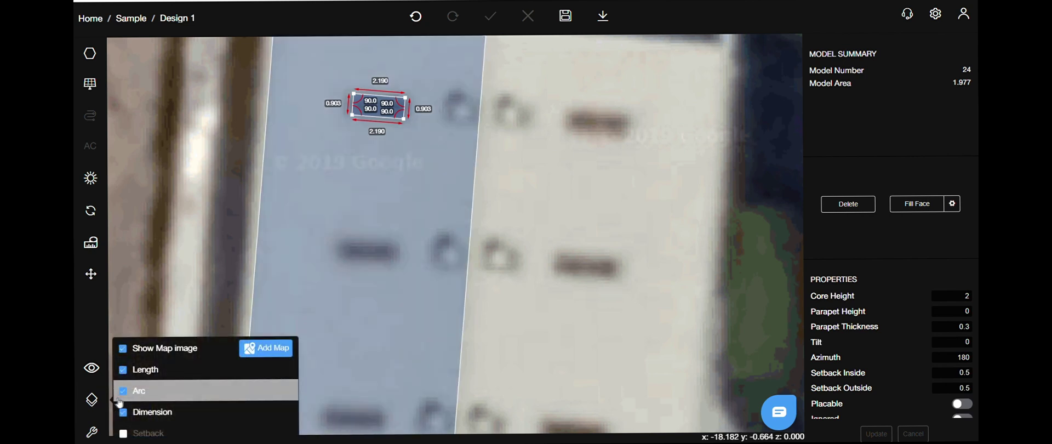
pyautogui.click(145, 401)
pyautogui.click(175, 244)
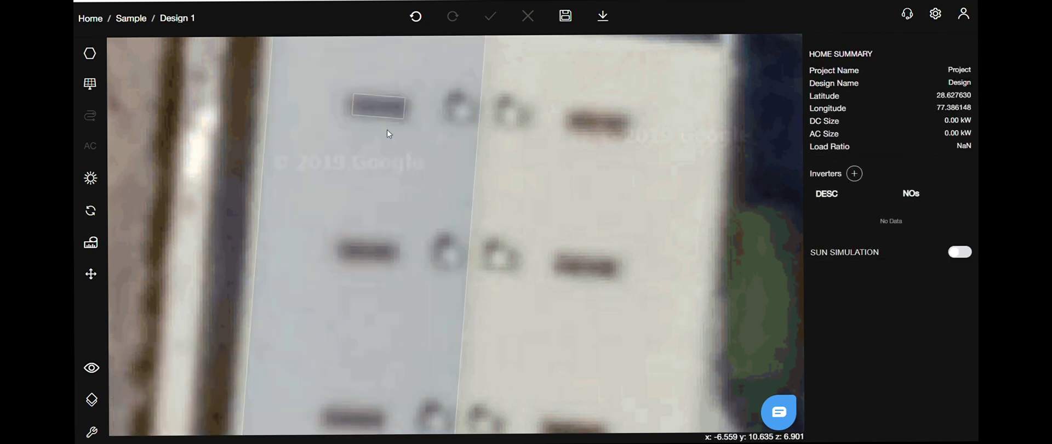
# Step: Resize the rectangular obstacle to 2.000 long by 0.650 wide
pyautogui.click(384, 113)
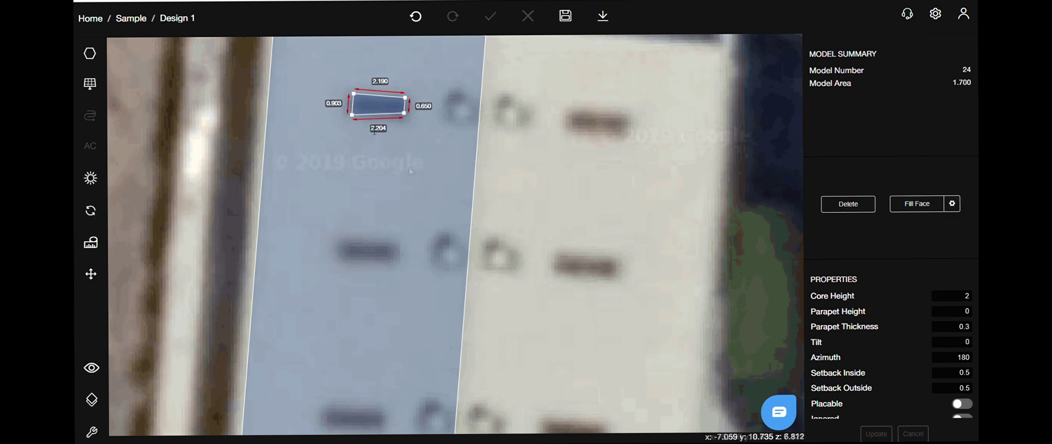
pyautogui.click(379, 82)
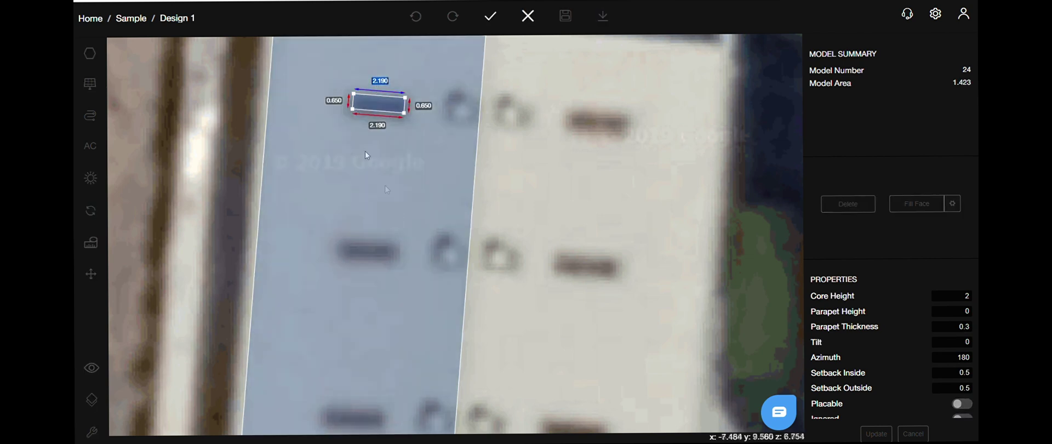
pyautogui.write('2')
pyautogui.press('Return')
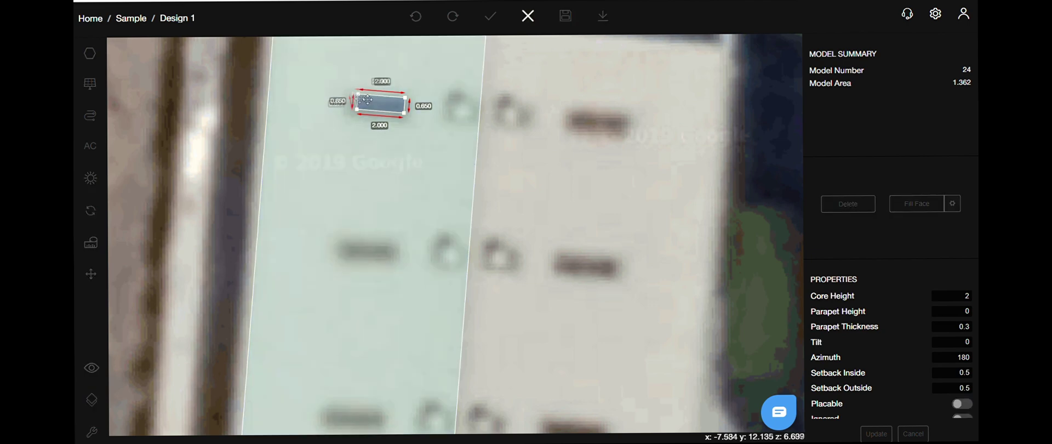
pyautogui.hotkey('ctrl', 'z')
pyautogui.scroll(-2, 412, 119)
pyautogui.scroll(1, 413, 119)
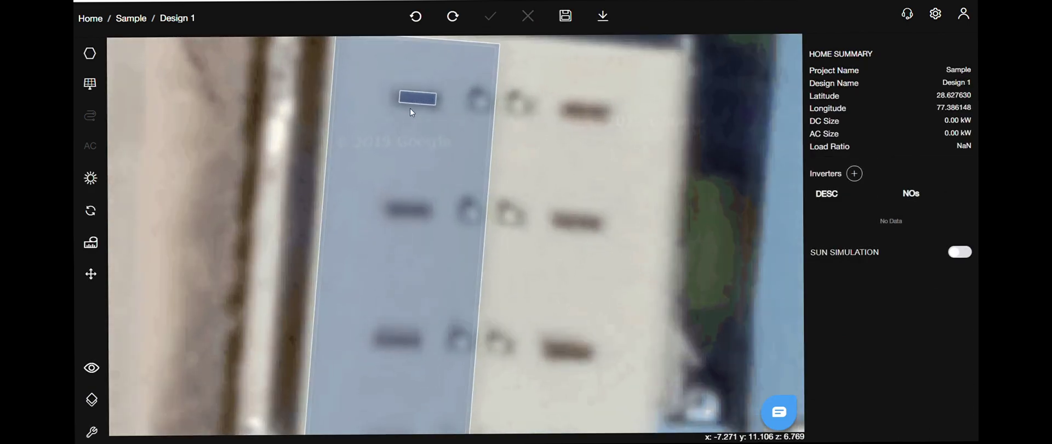
# Step: Set the obstacle to core height 0.1, tilt 10, azimuth 274.79 and setback outside 0.1
pyautogui.moveTo(308, 114); pyautogui.dragTo(299, 146)
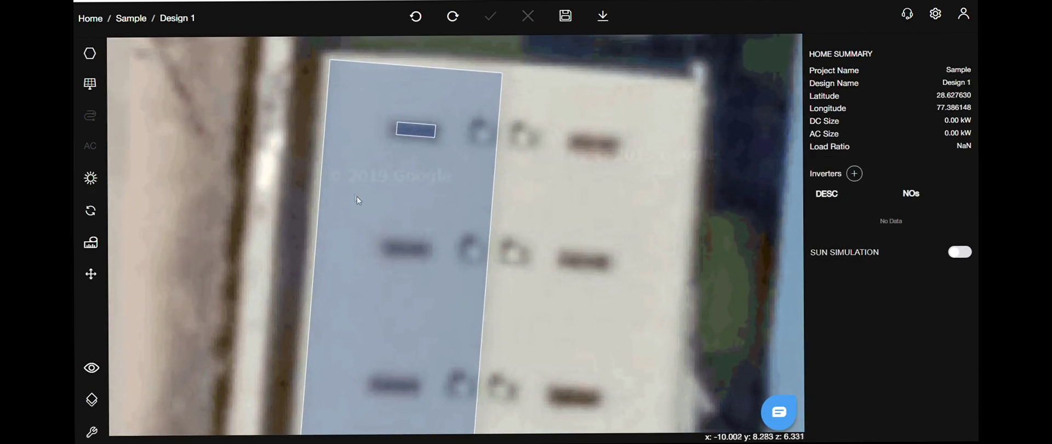
pyautogui.click(415, 132)
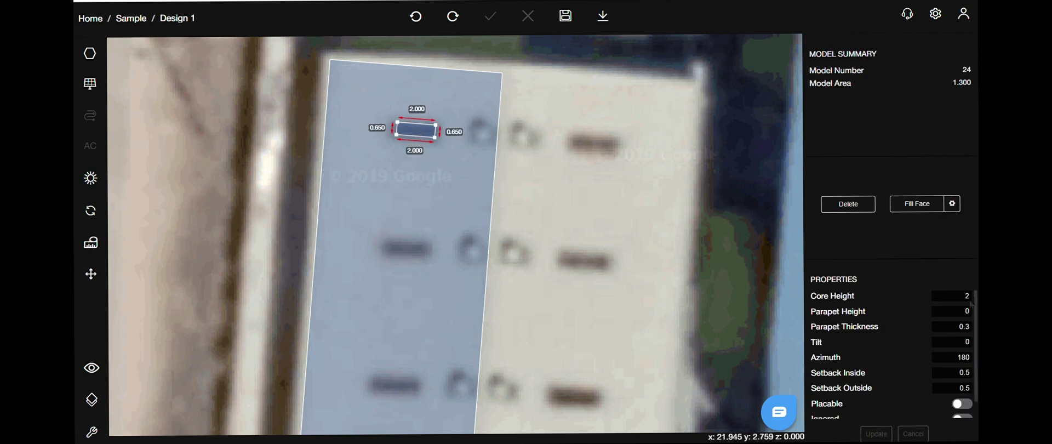
pyautogui.click(954, 296)
pyautogui.press('BackSpace')
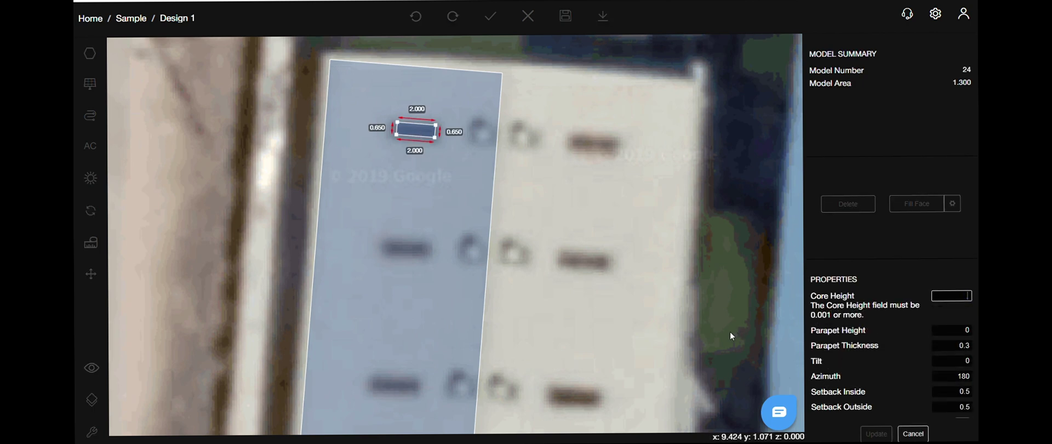
pyautogui.write('1')
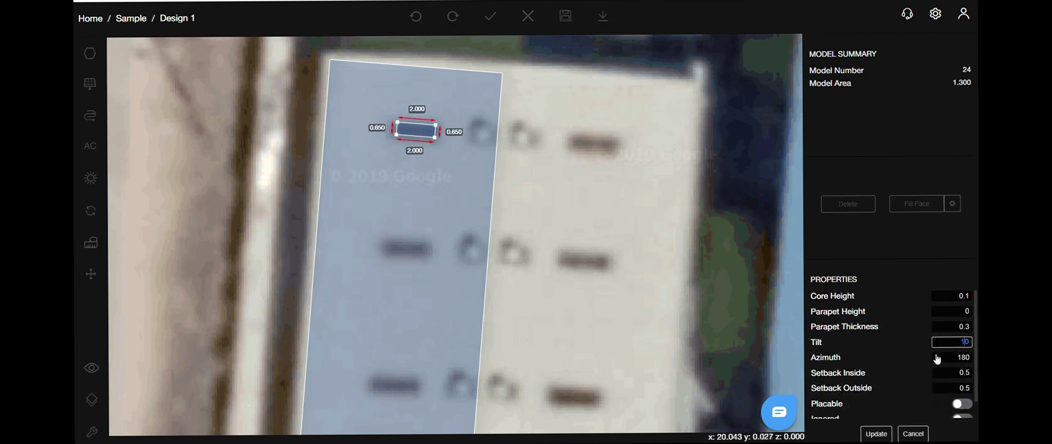
pyautogui.click(958, 359)
pyautogui.press('Down')
pyautogui.press('Down')
pyautogui.press('Down')
pyautogui.press('Down')
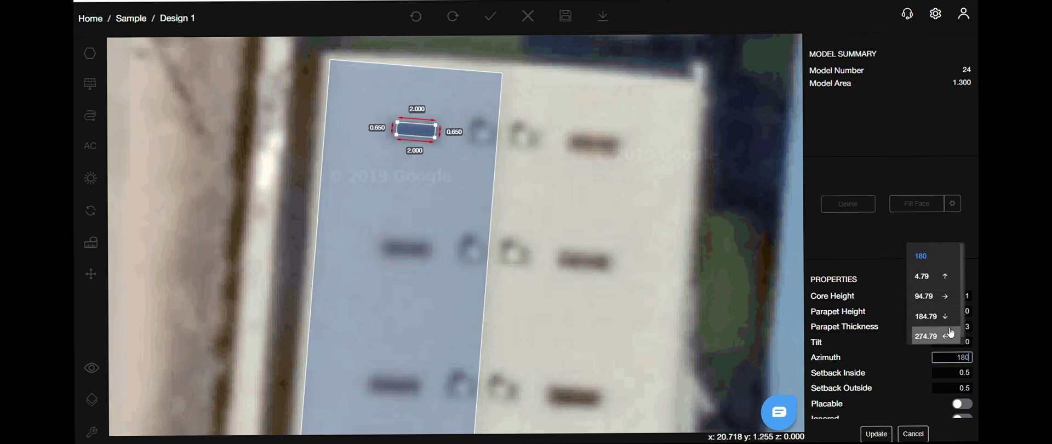
pyautogui.press('Return')
pyautogui.press('Tab')
pyautogui.press('Tab')
pyautogui.press('BackSpace')
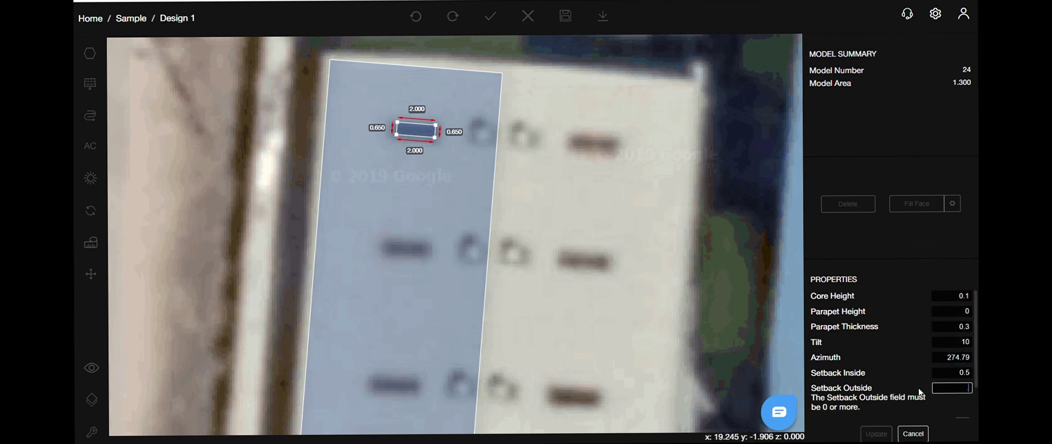
pyautogui.write('1')
pyautogui.click(877, 434)
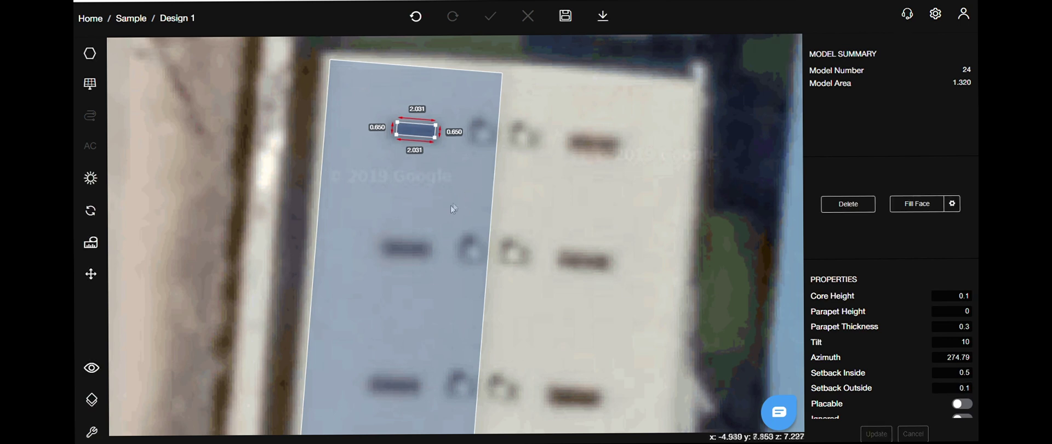
# Step: Copy the obstacle and place two copies in a column further down the roof
pyautogui.hotkey('ctrl', 'c')
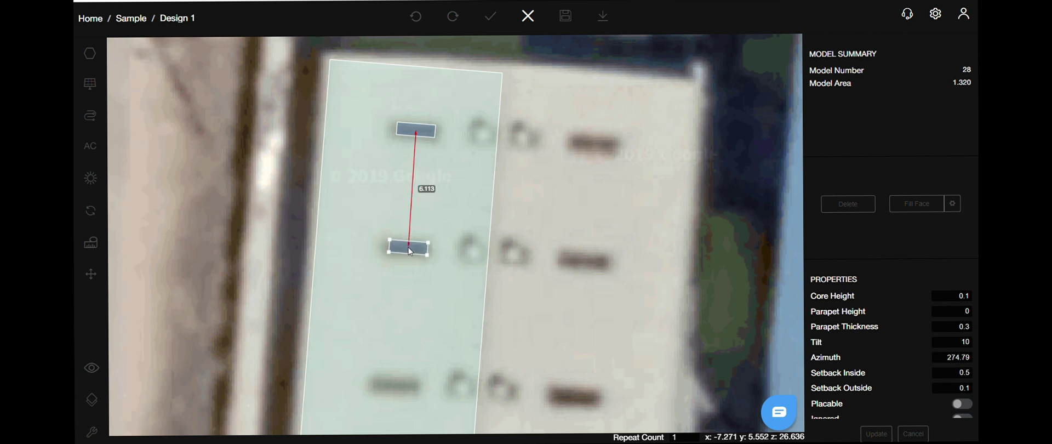
pyautogui.click(410, 253)
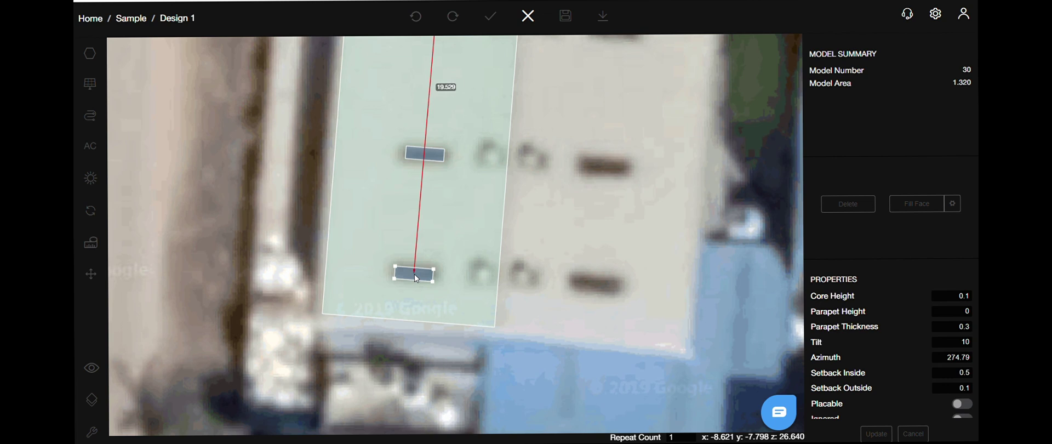
pyautogui.click(417, 276)
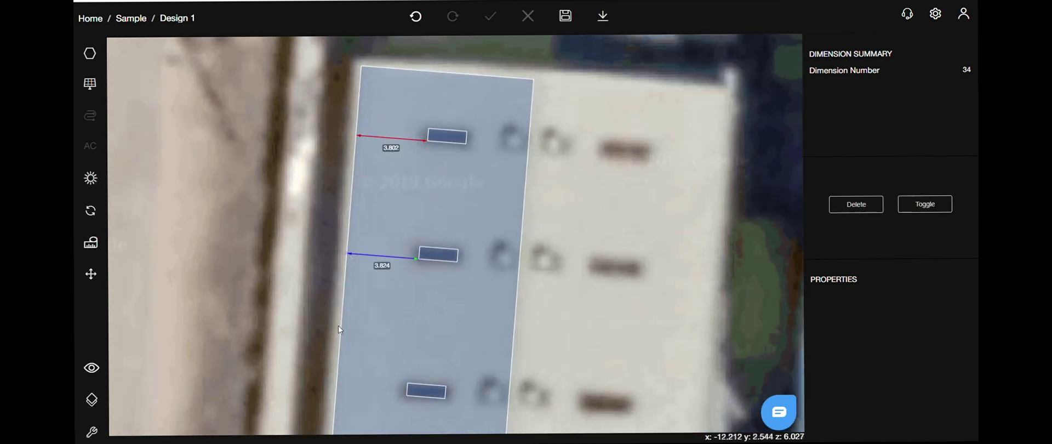
# Step: Dimension the obstacles to the roof's left edge and set the distances to 3.800
pyautogui.click(423, 282)
pyautogui.click(355, 284)
pyautogui.click(409, 289)
pyautogui.click(330, 284)
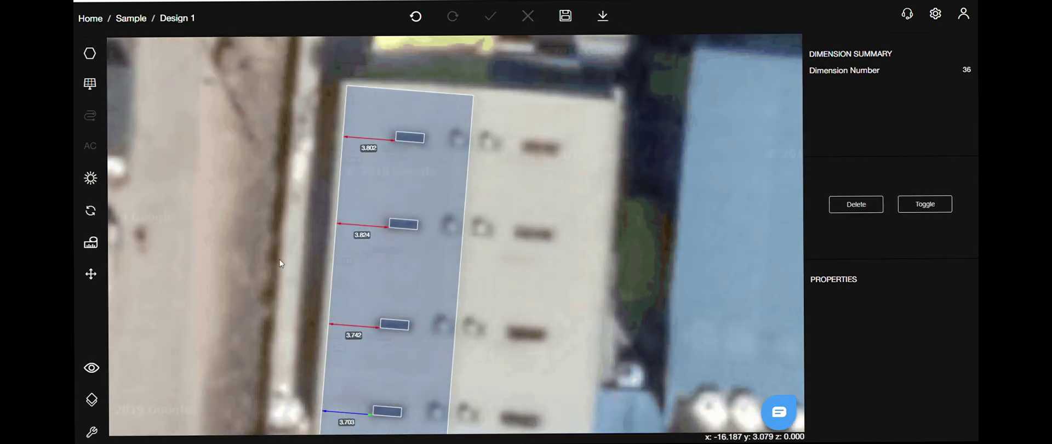
pyautogui.write('3.800')
pyautogui.press('Return')
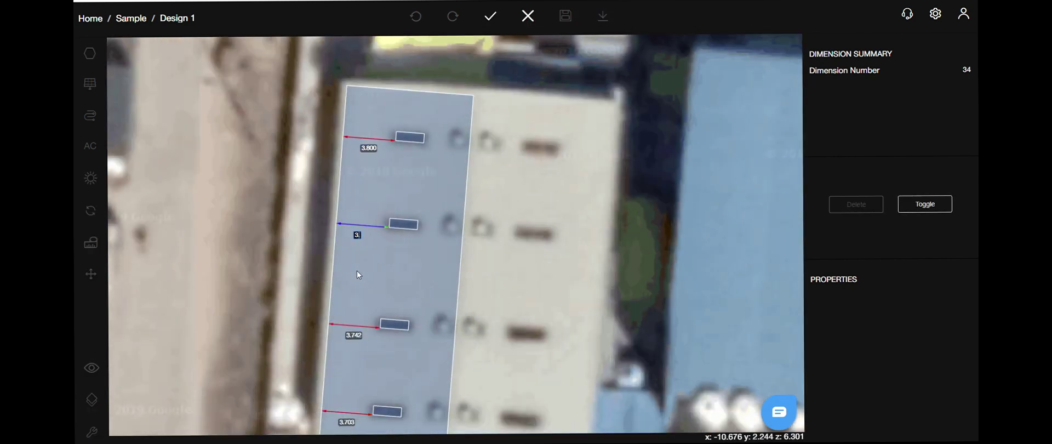
pyautogui.click(346, 329)
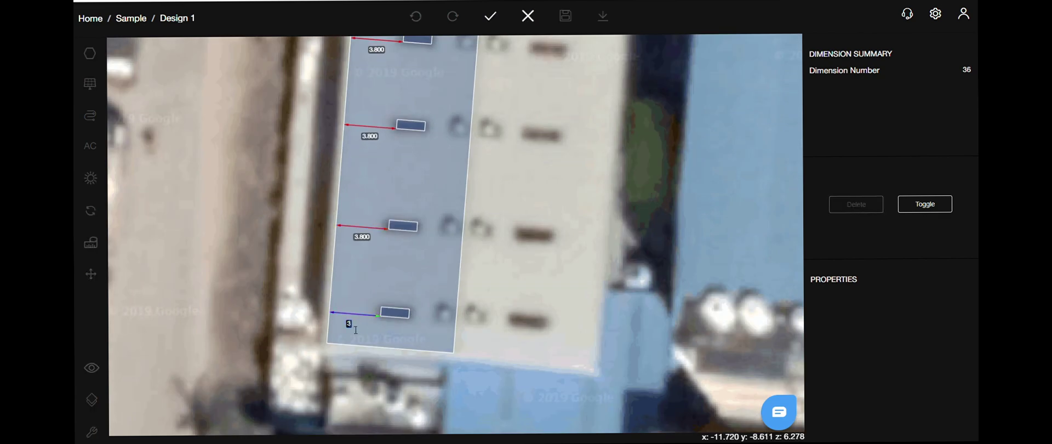
pyautogui.click(347, 326)
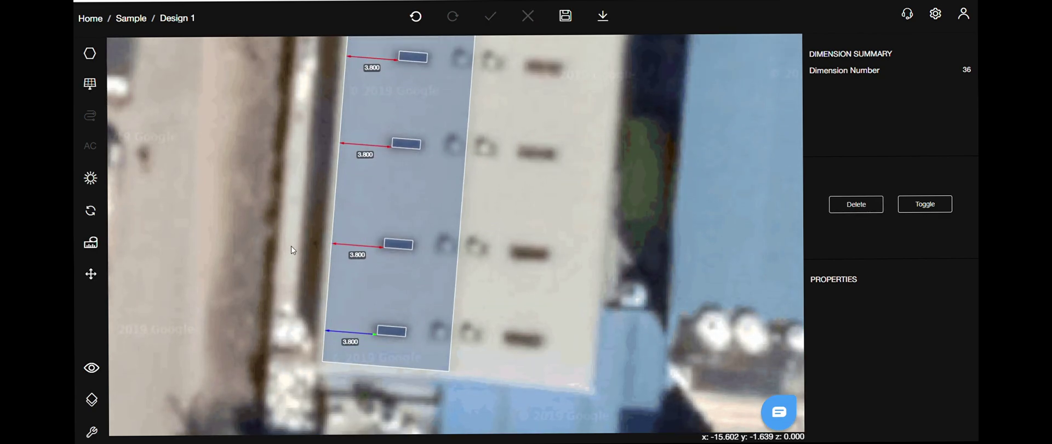
pyautogui.scroll(-2, 291, 245)
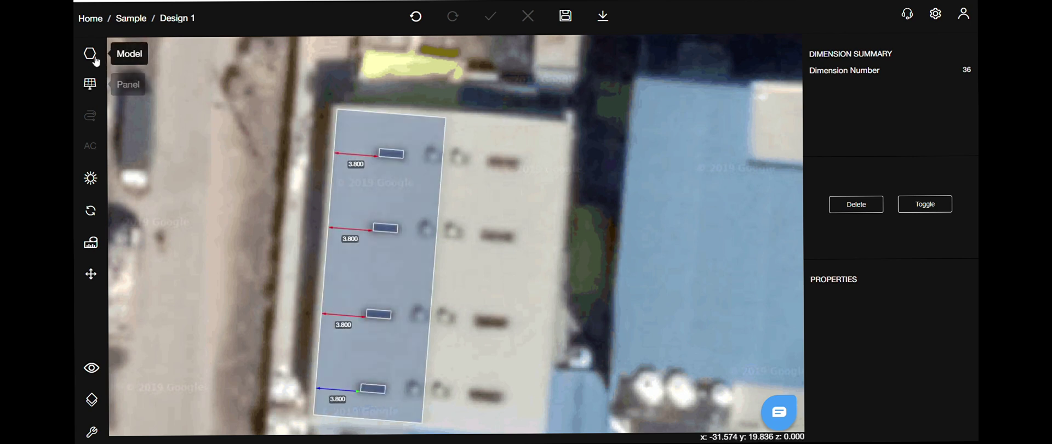
pyautogui.click(90, 53)
# Step: Add a 0.400-radius cylindrical obstacle on the roof vent with setback outside 0.1
pyautogui.click(156, 40)
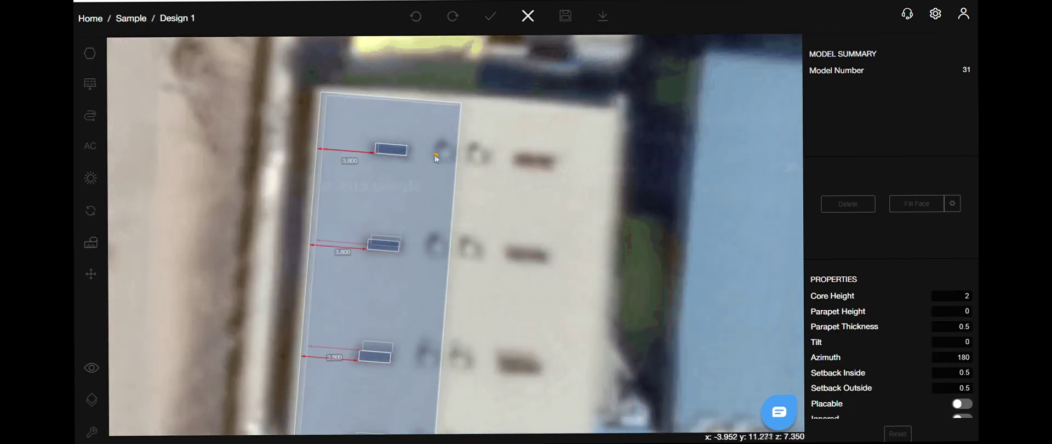
pyautogui.scroll(3, 444, 157)
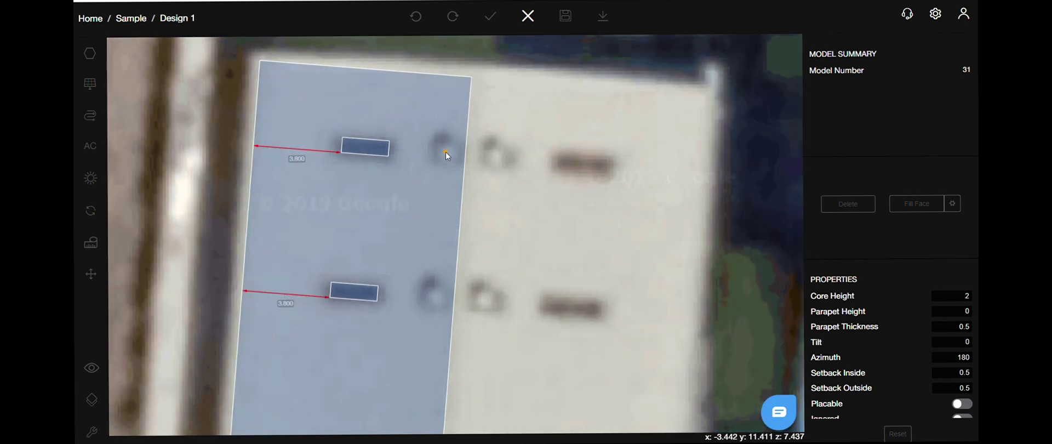
pyautogui.click(446, 152)
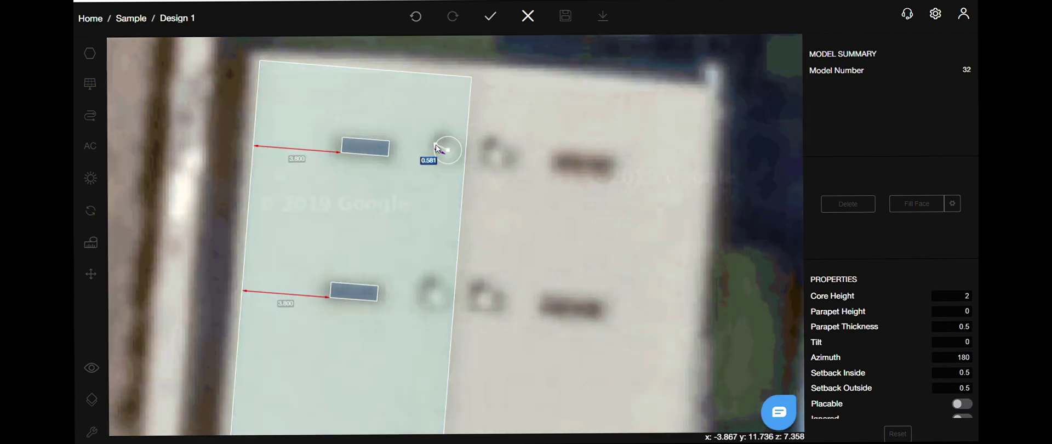
pyautogui.click(438, 147)
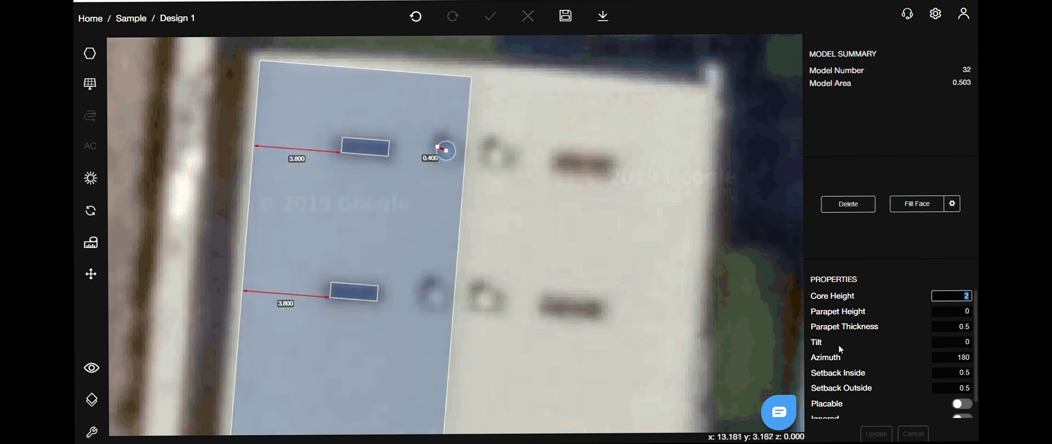
pyautogui.write('7')
pyautogui.click(952, 387)
pyautogui.write('.1')
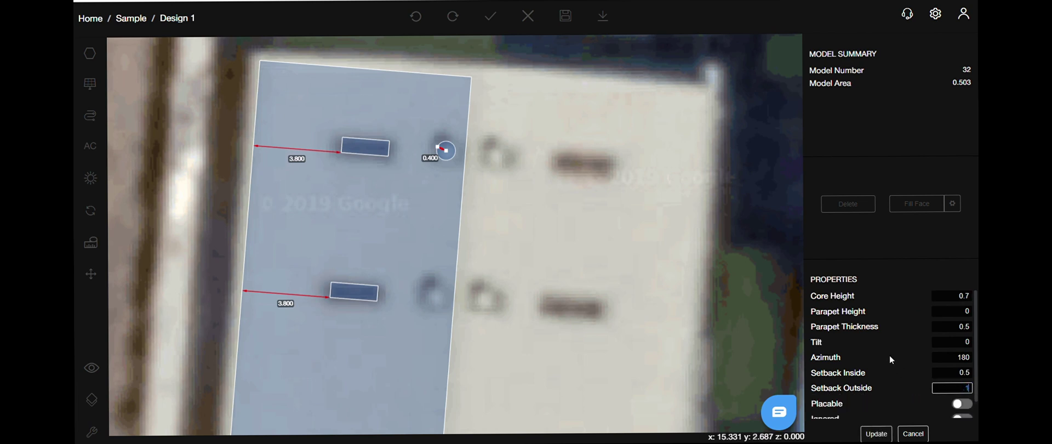
pyautogui.click(876, 433)
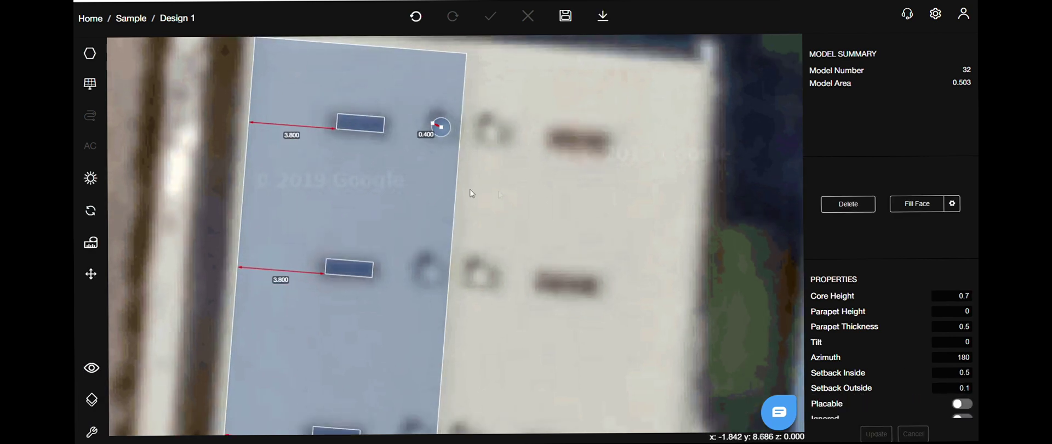
# Step: Paste three copies of the obstruction at the lower vents down the roof
pyautogui.hotkey('ctrl', 'c')
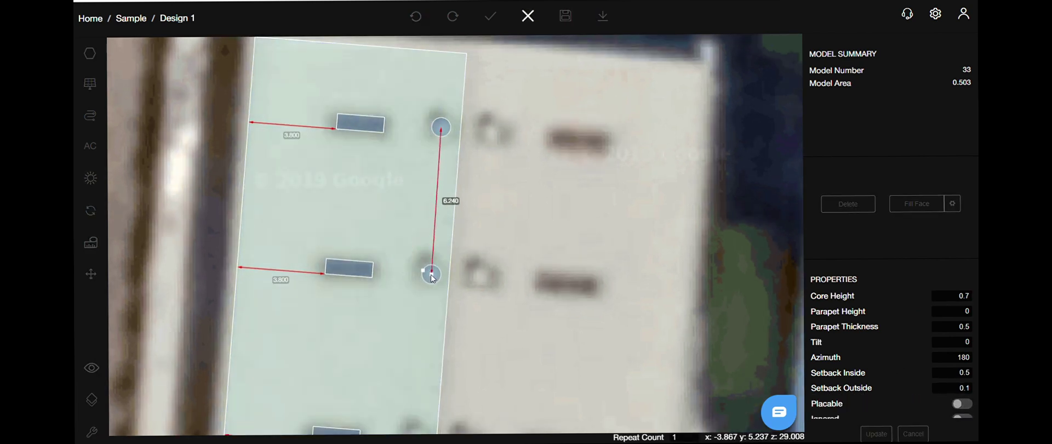
pyautogui.click(431, 278)
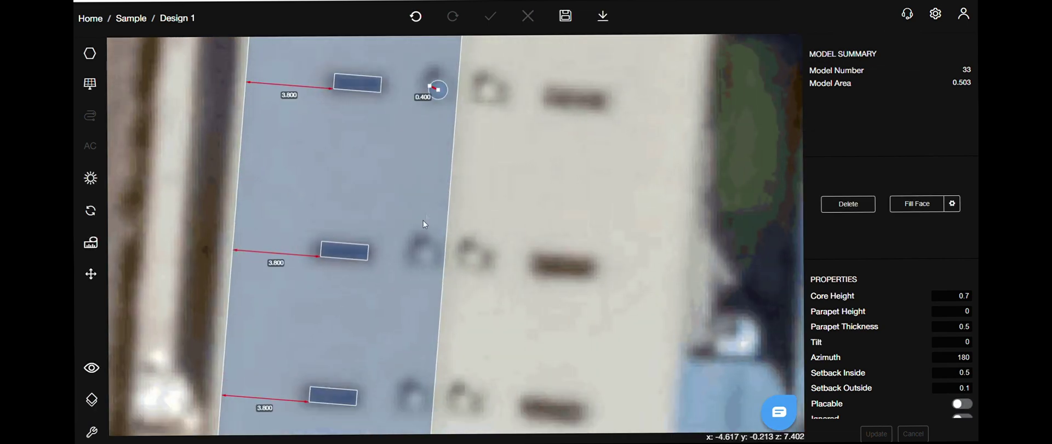
pyautogui.hotkey('ctrl', 'c')
pyautogui.click(420, 250)
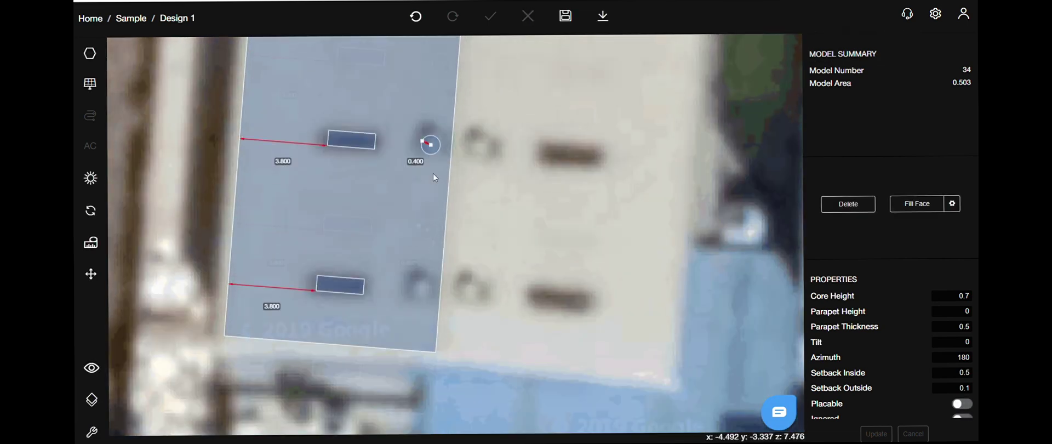
pyautogui.hotkey('ctrl', 'c')
pyautogui.click(423, 276)
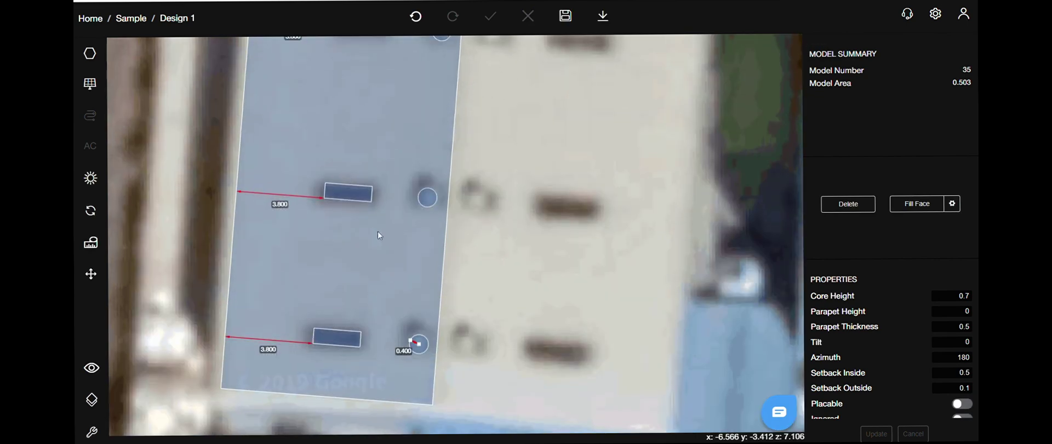
# Step: Set the round vents' distances from the right roof edge to 0.400, then leave dimension mode
pyautogui.press('d')
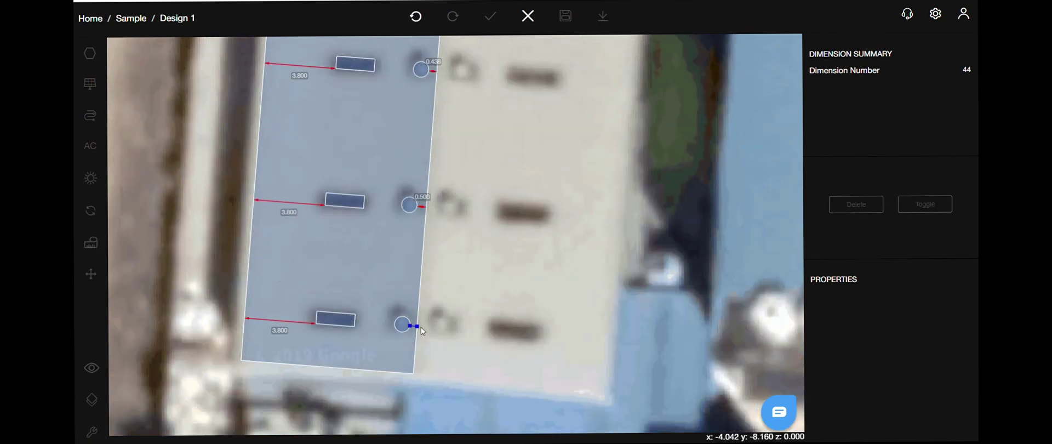
pyautogui.click(422, 330)
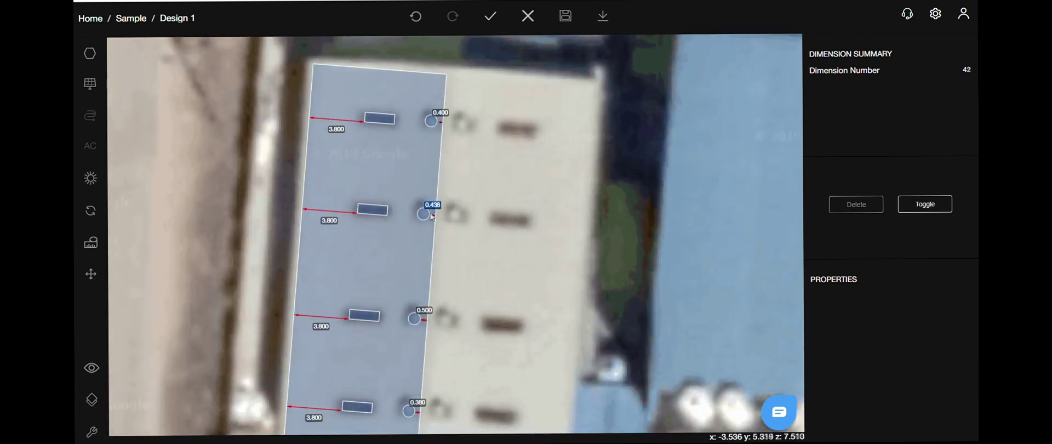
pyautogui.click(414, 317)
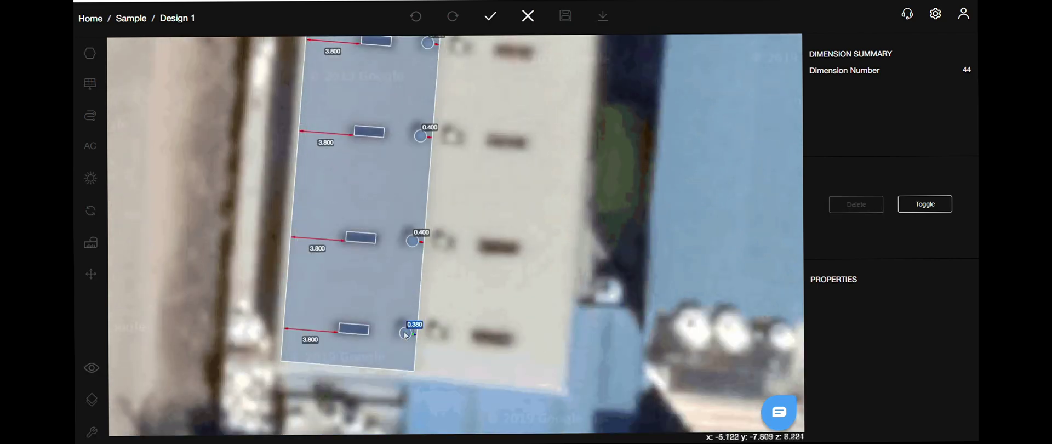
pyautogui.press('Return')
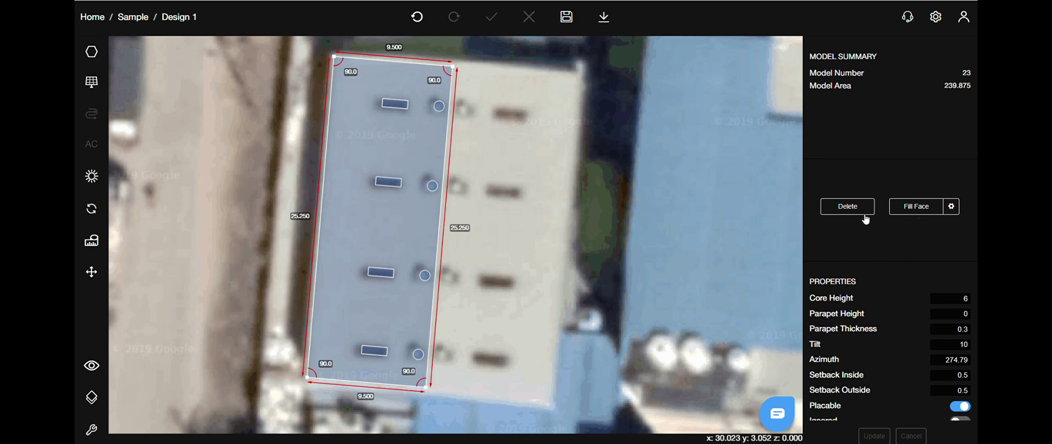
pyautogui.click(848, 207)
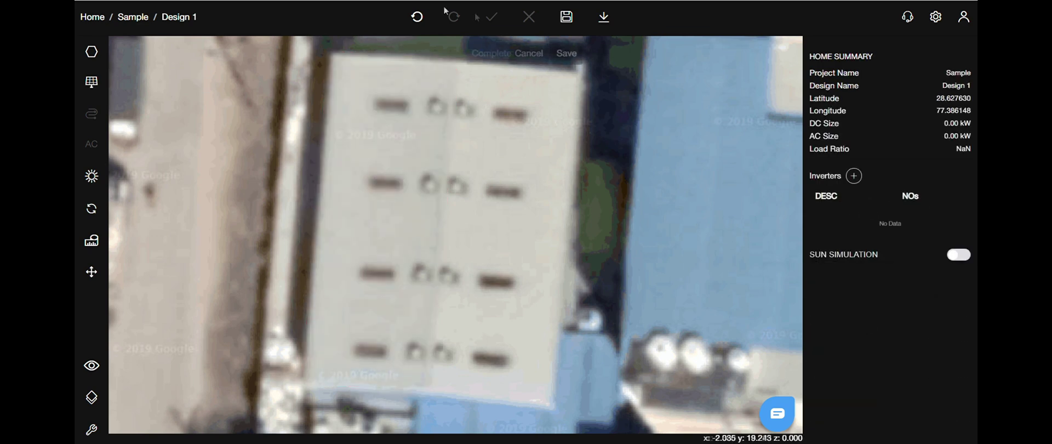
pyautogui.click(421, 24)
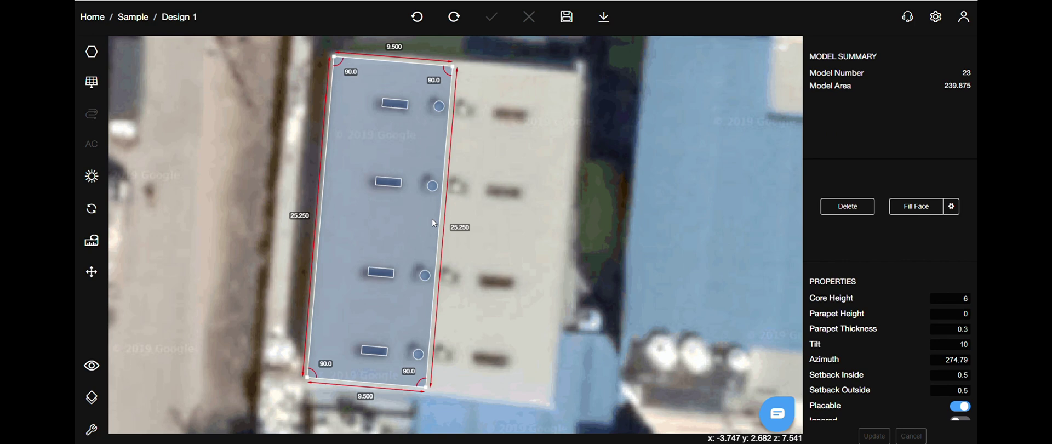
pyautogui.click(916, 209)
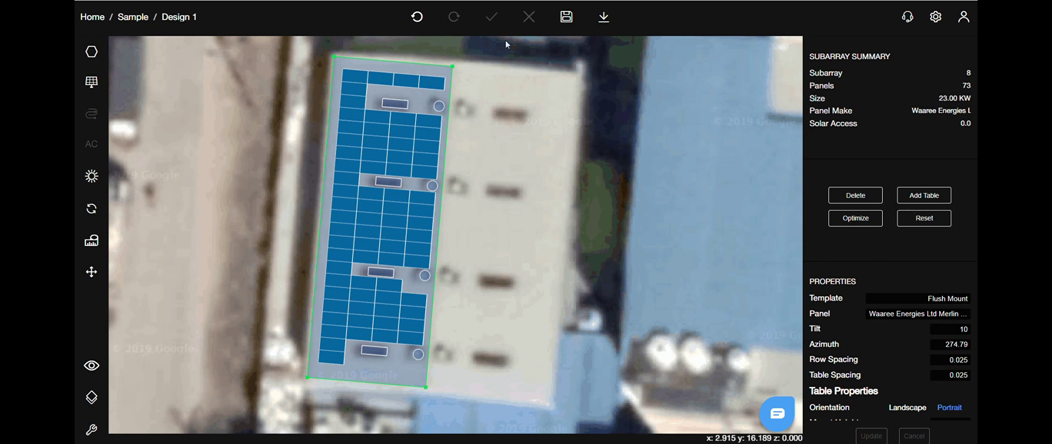
pyautogui.click(418, 17)
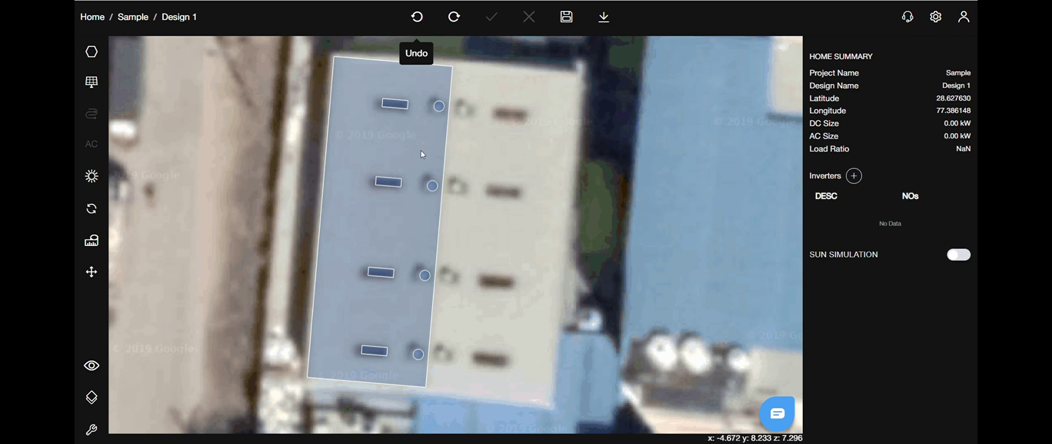
pyautogui.click(421, 150)
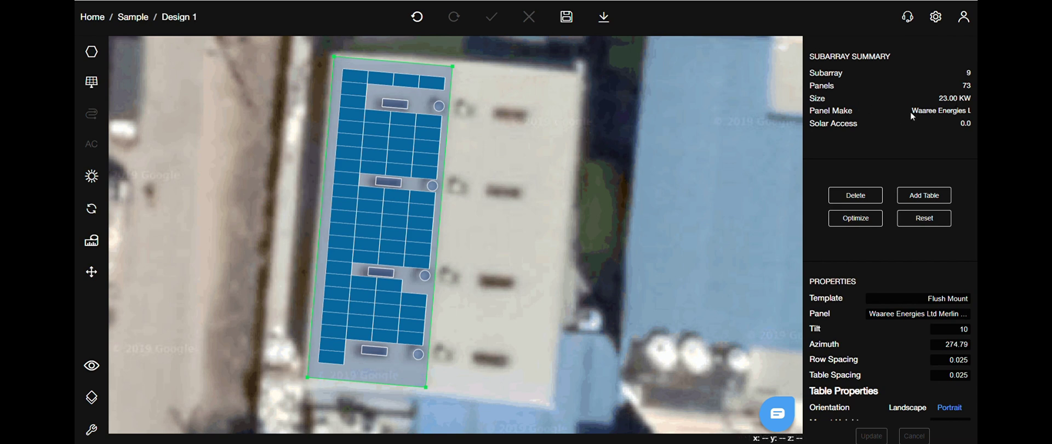
pyautogui.click(868, 198)
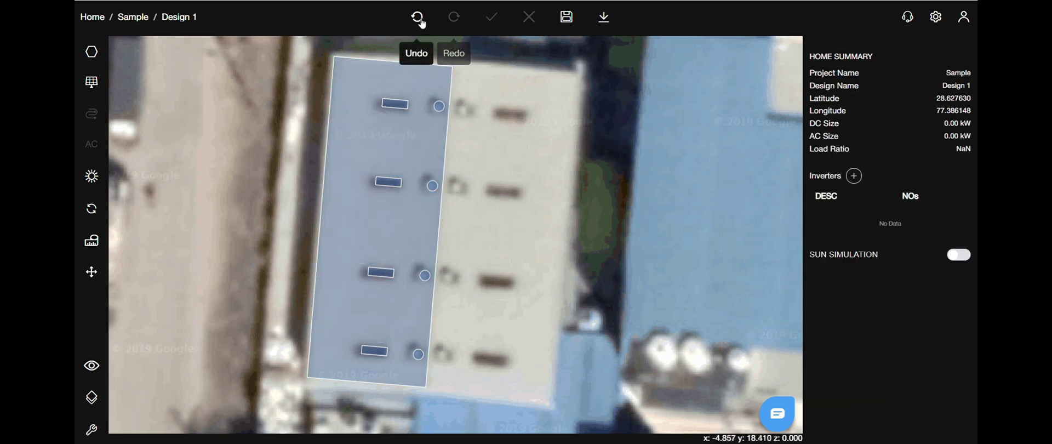
pyautogui.click(420, 20)
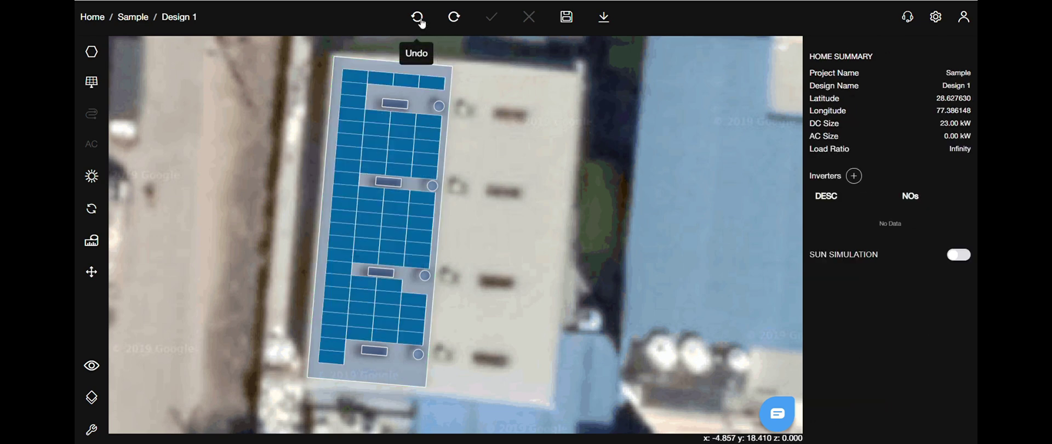
# Step: Select the whole subarray and optimize it at solar access threshold 89, thinning it to 17.96
pyautogui.click(420, 145)
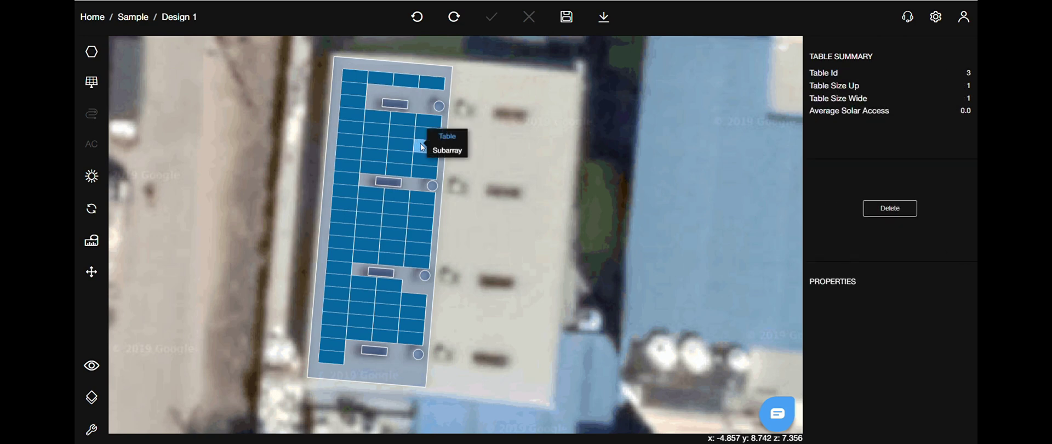
pyautogui.click(447, 151)
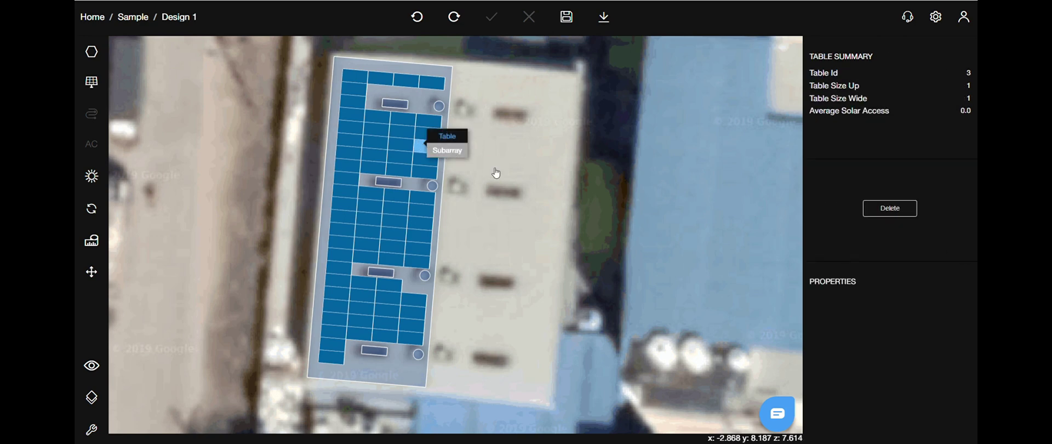
pyautogui.click(853, 222)
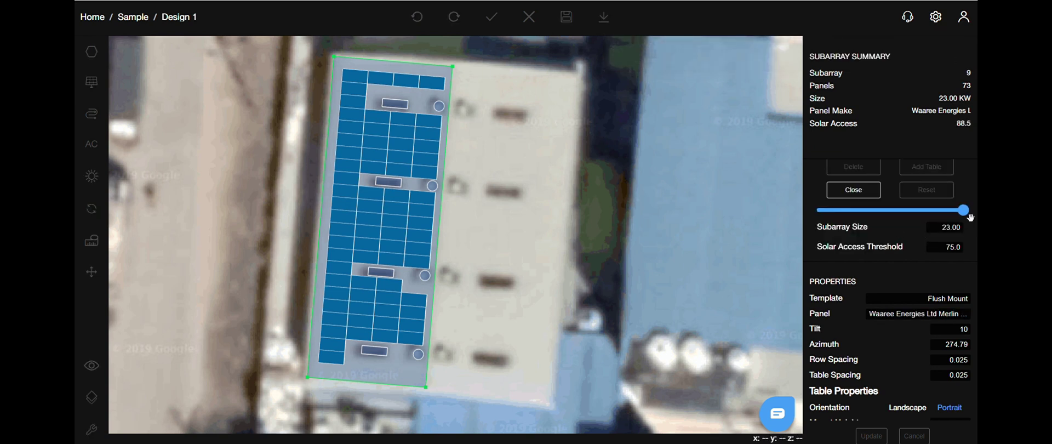
pyautogui.moveTo(971, 218)
pyautogui.mouseDown()
pyautogui.moveTo(825, 219)
pyautogui.moveTo(976, 224)
pyautogui.mouseUp()
pyautogui.click(944, 227)
pyautogui.write('21.73')
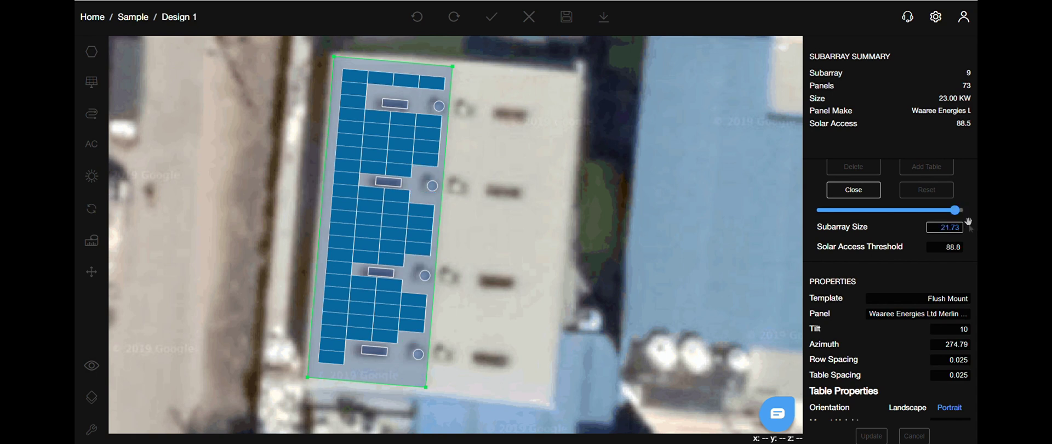
pyautogui.click(968, 222)
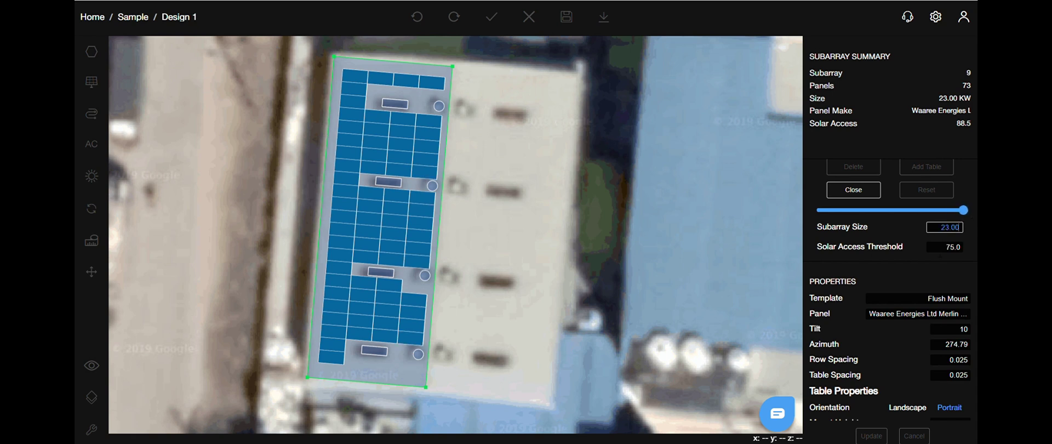
pyautogui.click(944, 246)
pyautogui.write('89')
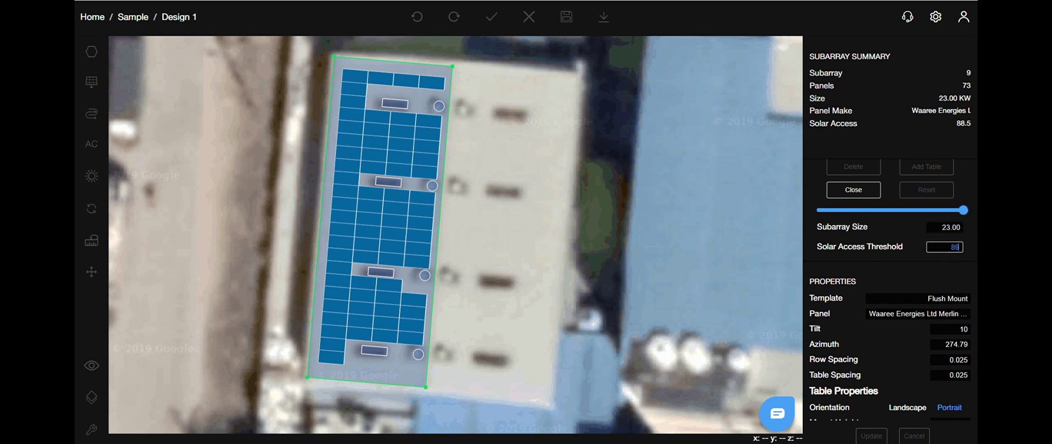
pyautogui.press('Return')
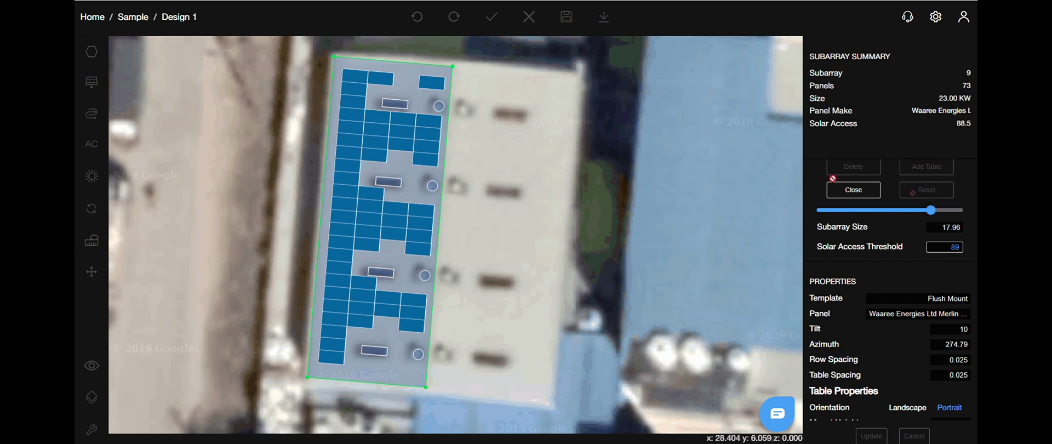
pyautogui.click(852, 193)
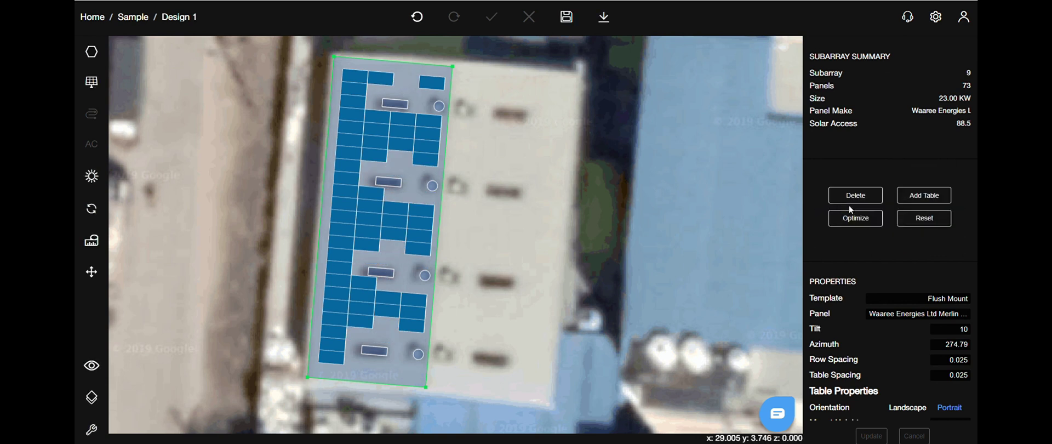
# Step: Add a table in the roof's top row, then reset the subarray to 73 panels at 23.00 kW
pyautogui.click(926, 198)
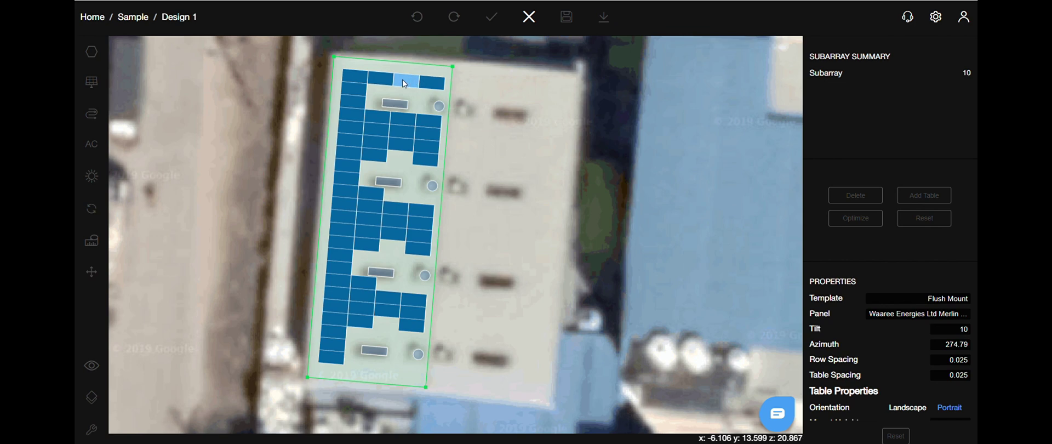
pyautogui.click(404, 84)
pyautogui.click(921, 222)
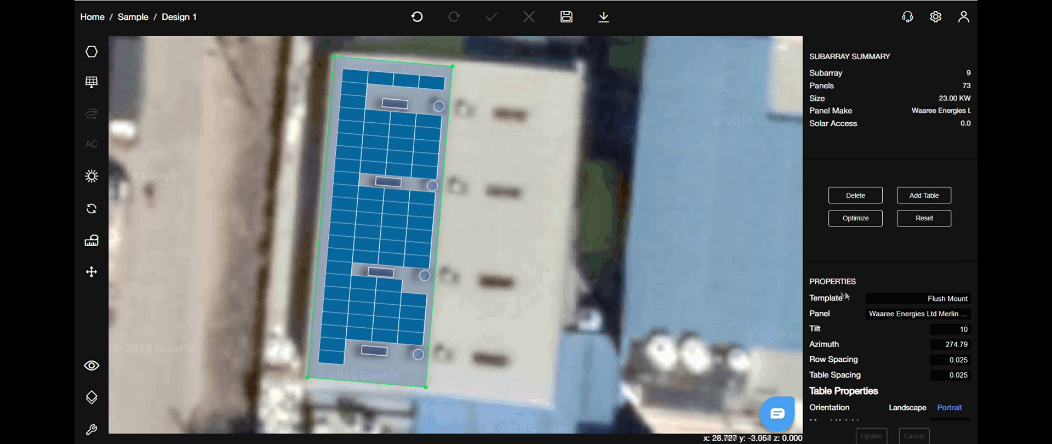
# Step: Review the subarray settings, keeping the Flush Mount template, same panel model and unchanged row and table spacing
pyautogui.click(898, 302)
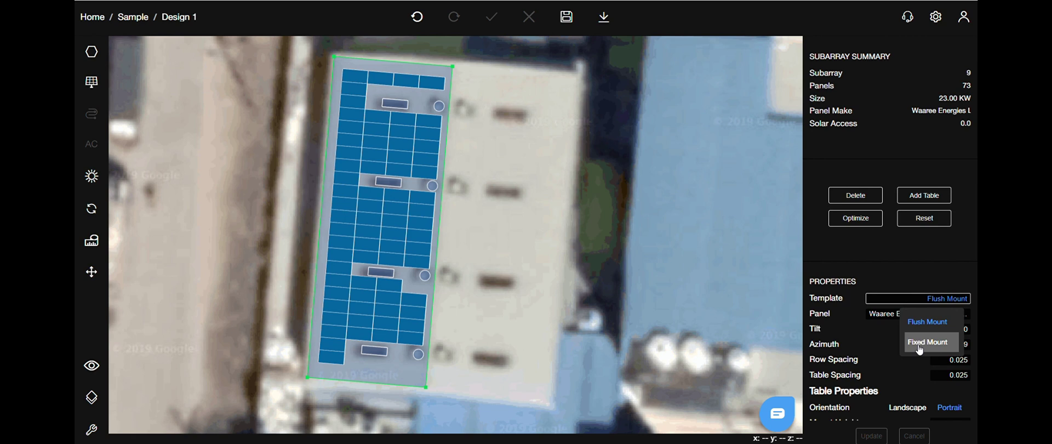
pyautogui.click(889, 271)
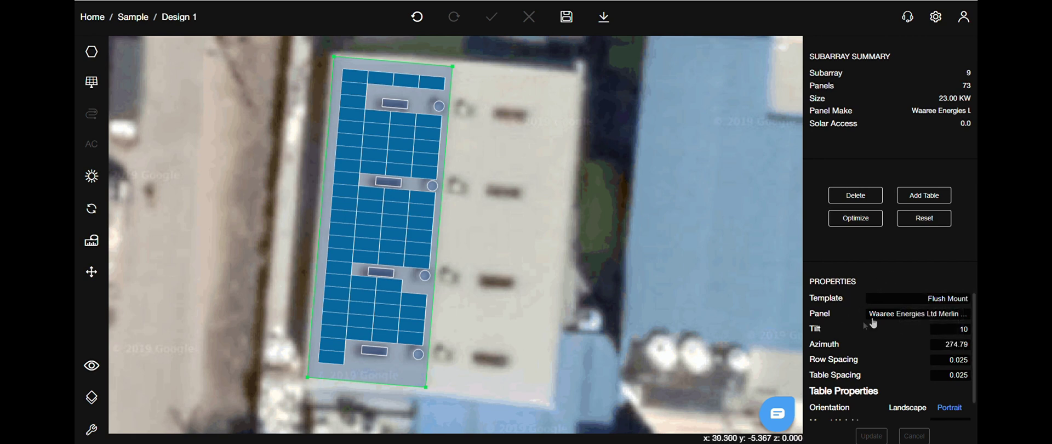
pyautogui.click(880, 316)
pyautogui.scroll(-3, 879, 384)
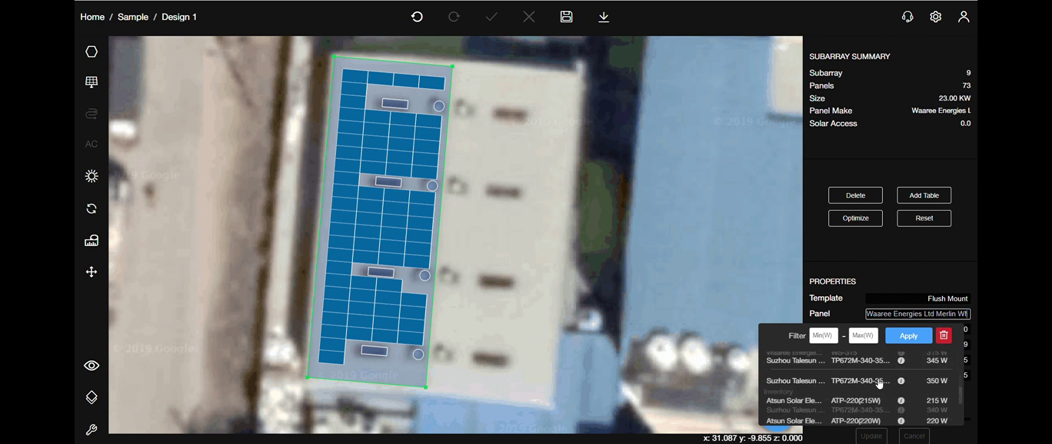
pyautogui.scroll(3, 880, 383)
pyautogui.click(859, 298)
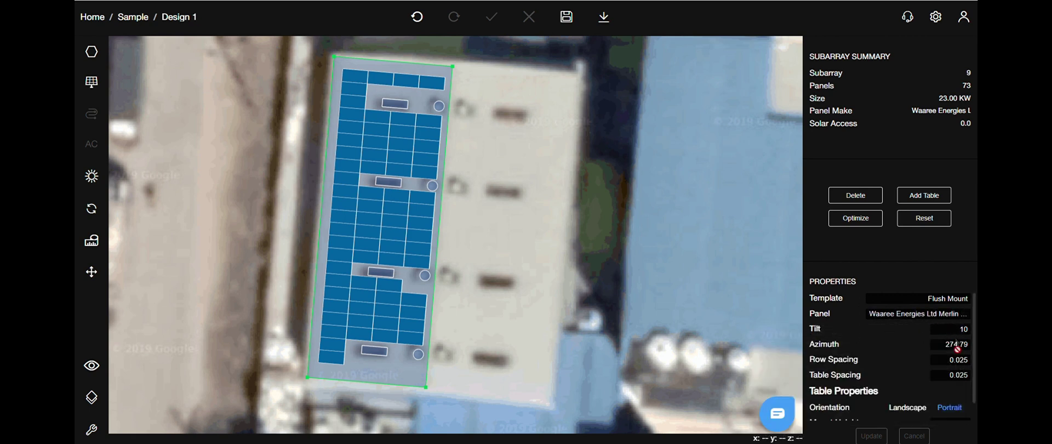
pyautogui.click(952, 359)
pyautogui.doubleClick(949, 360)
pyautogui.doubleClick(943, 377)
pyautogui.click(925, 392)
pyautogui.scroll(-1, 906, 386)
# Step: Switch orientation to Landscape, then undo back to the 73-panel portrait layout
pyautogui.click(908, 398)
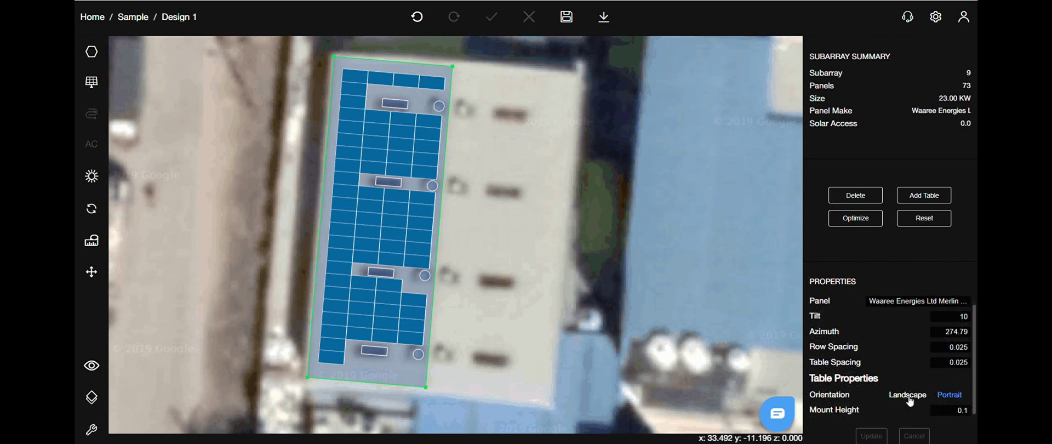
pyautogui.click(871, 435)
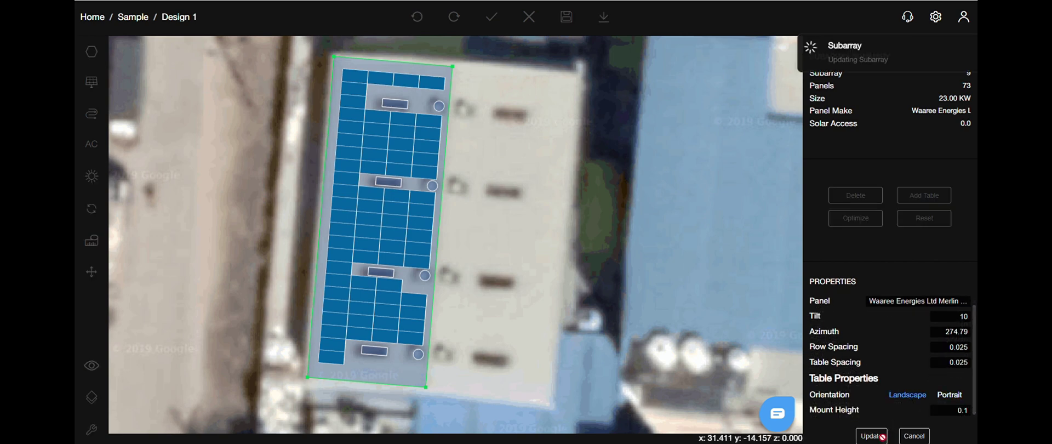
pyautogui.click(417, 17)
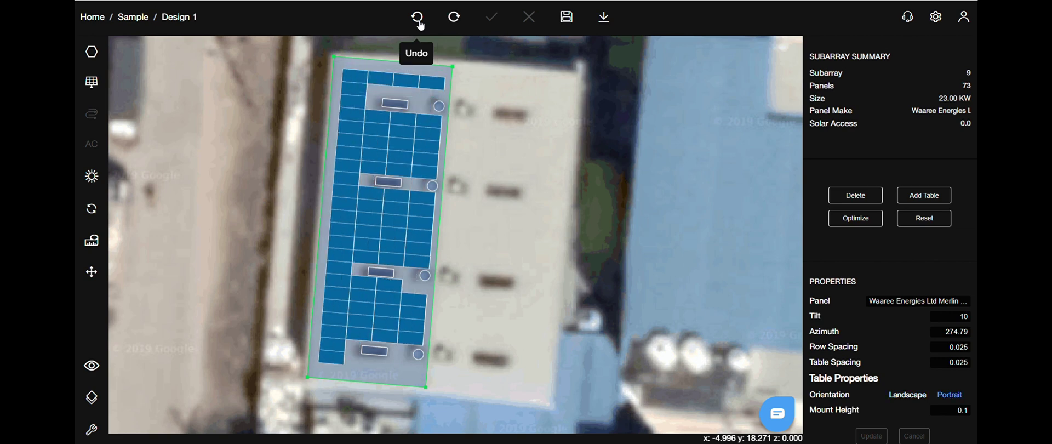
pyautogui.click(484, 148)
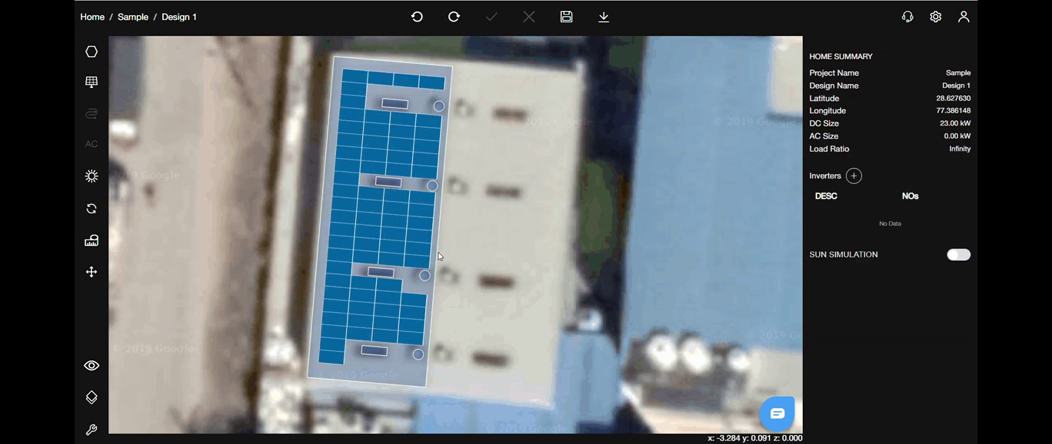
# Step: Select the rooftop polygon and copy it together with its panel array
pyautogui.press('Delete')
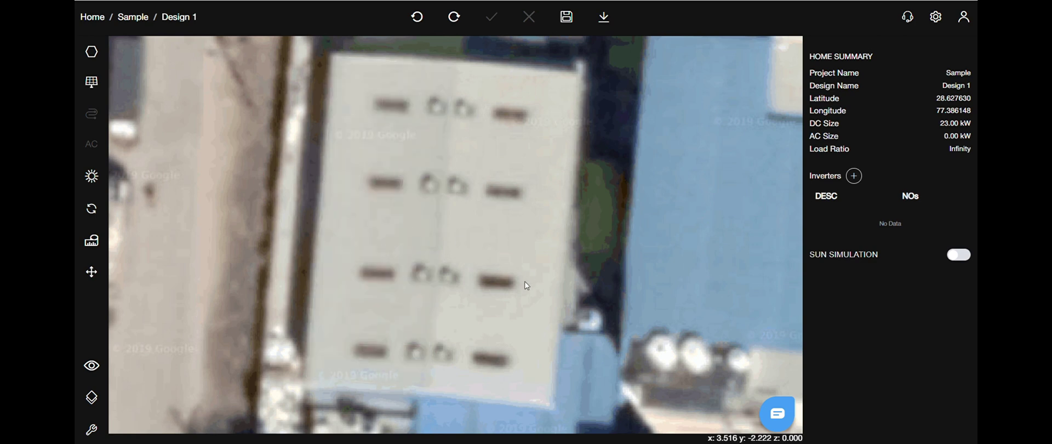
pyautogui.hotkey('ctrl', 'z')
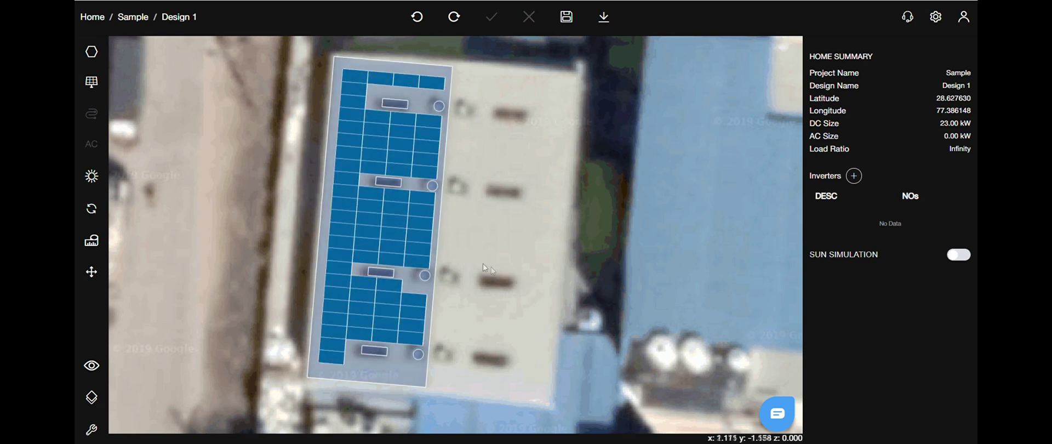
pyautogui.click(415, 286)
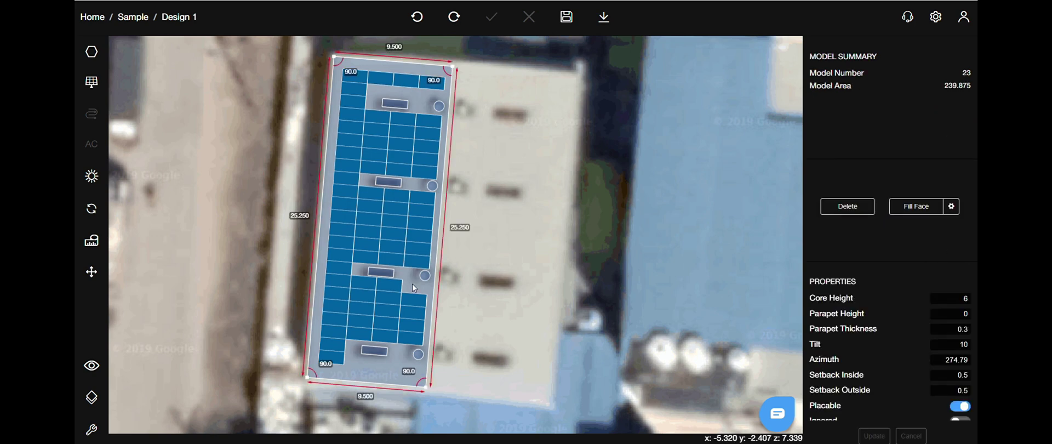
pyautogui.hotkey('ctrl', 'c')
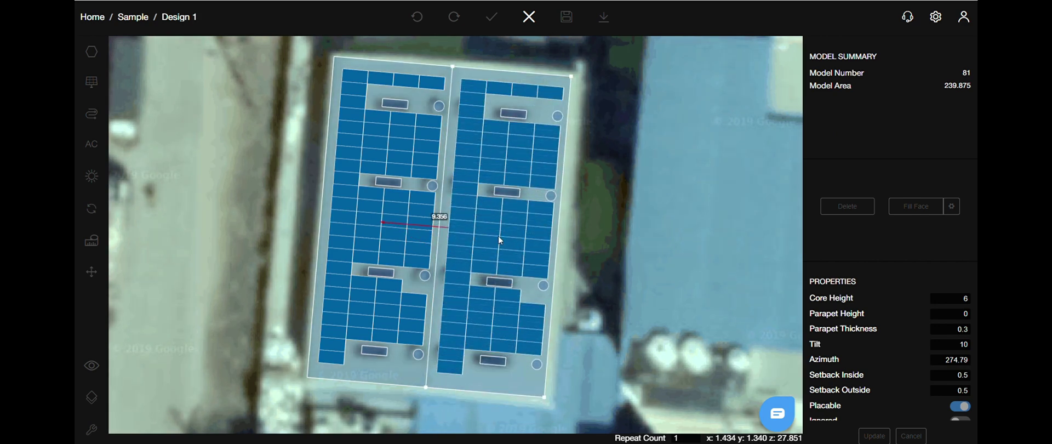
# Step: Mirror the copy across the roof's right edge and place it beside the original
pyautogui.press('m')
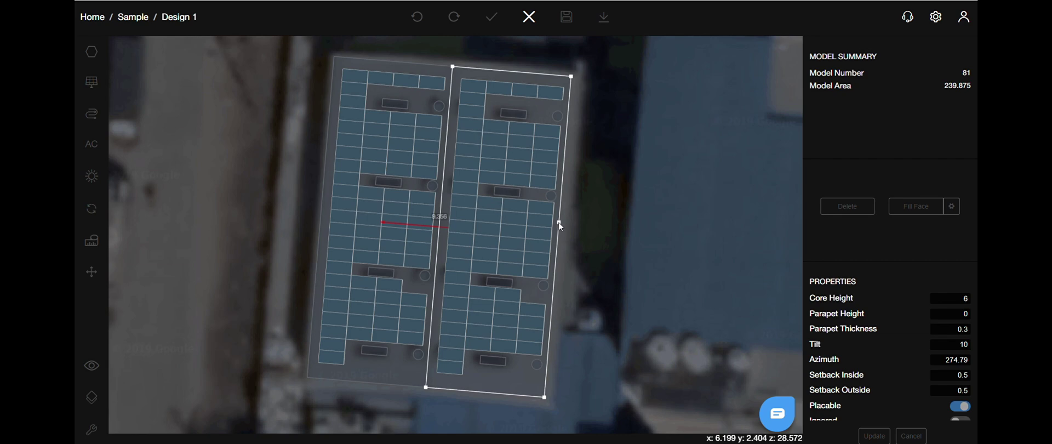
pyautogui.click(560, 224)
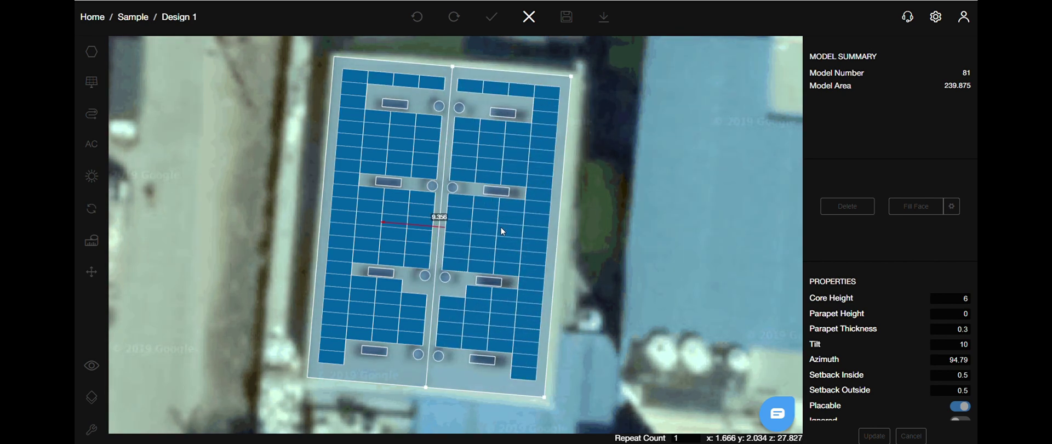
pyautogui.click(501, 228)
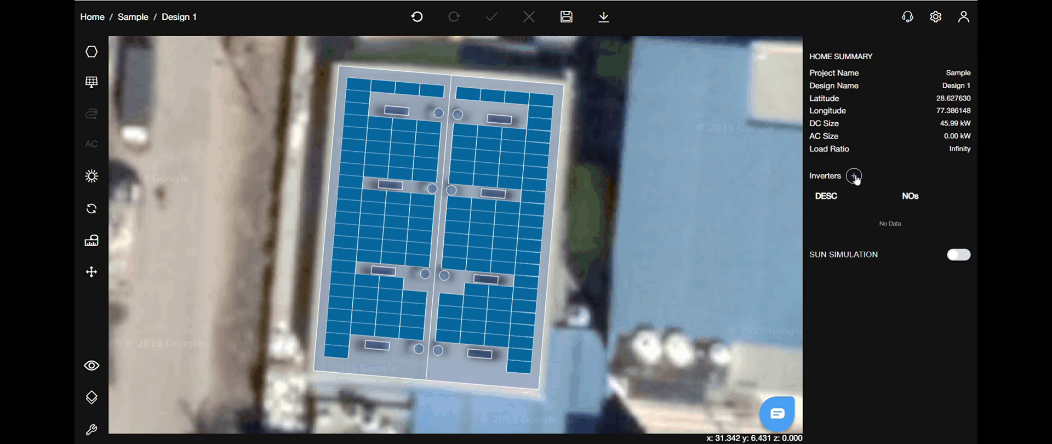
pyautogui.click(857, 175)
# Step: Add two Delta RPI-M20A inverters for 40.00 kW AC and save the design
pyautogui.click(888, 257)
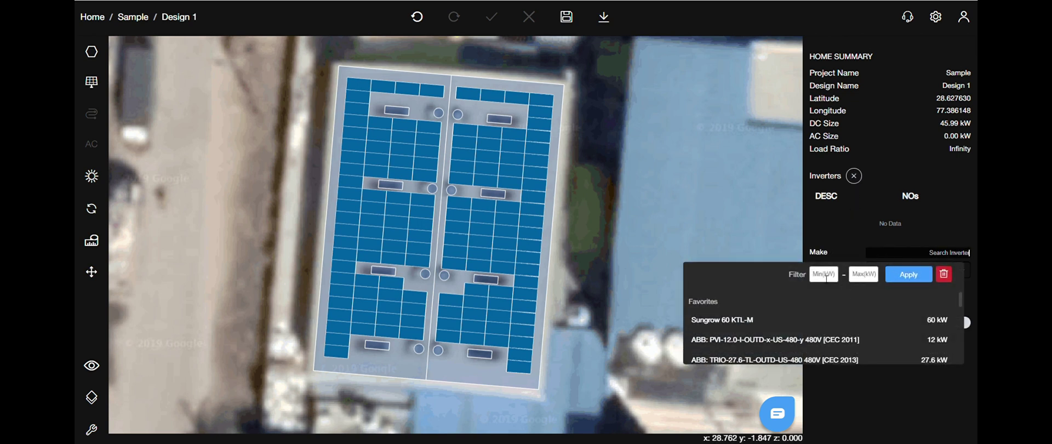
pyautogui.scroll(-2, 820, 329)
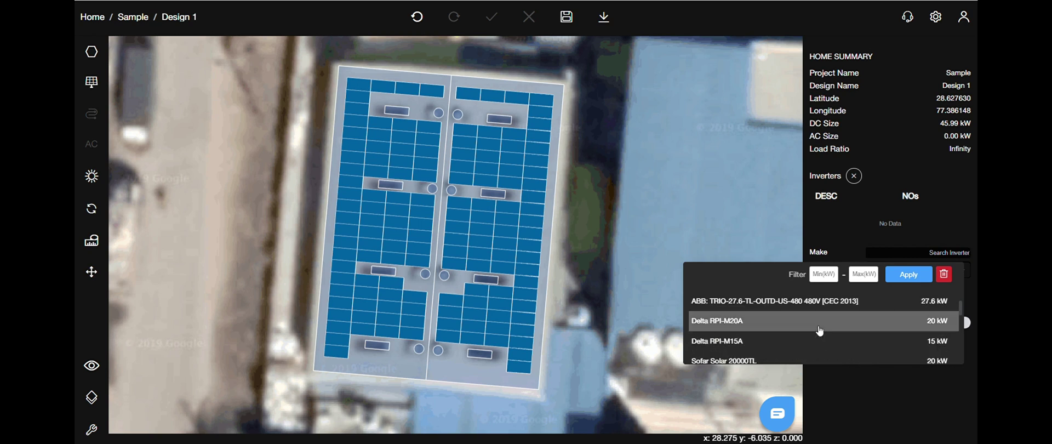
pyautogui.click(820, 329)
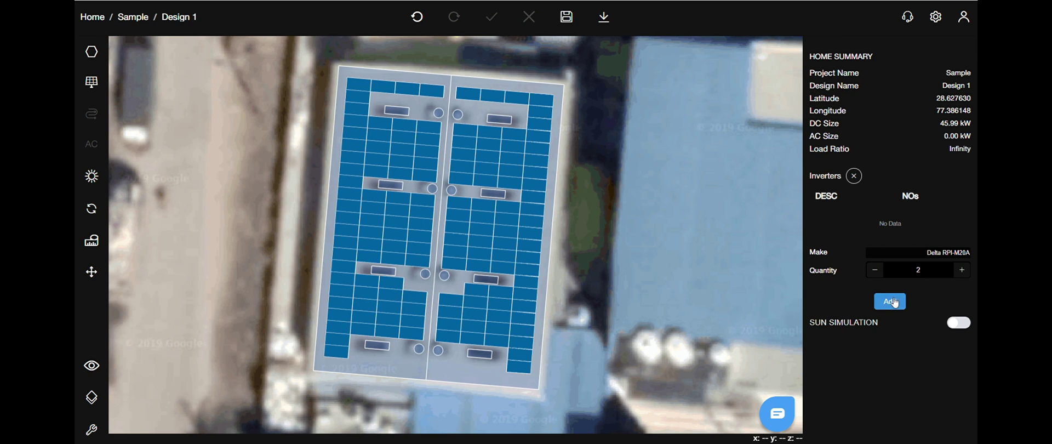
pyautogui.click(893, 302)
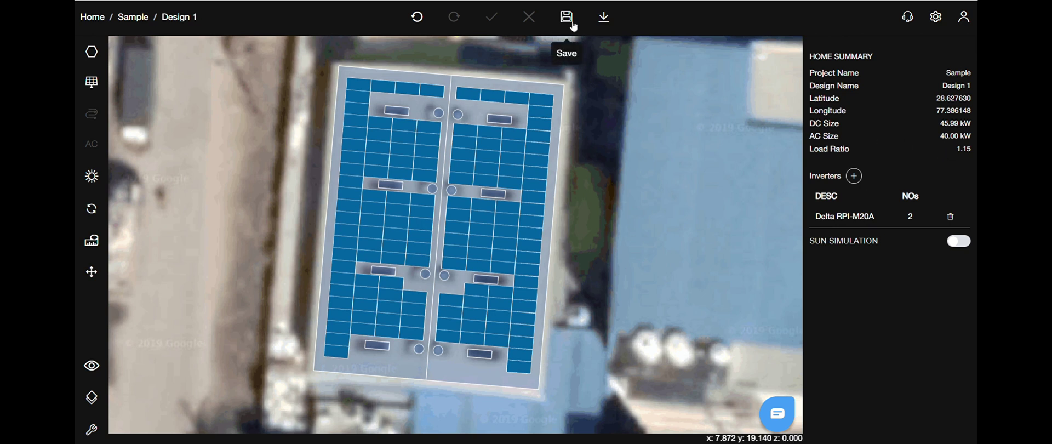
pyautogui.click(566, 17)
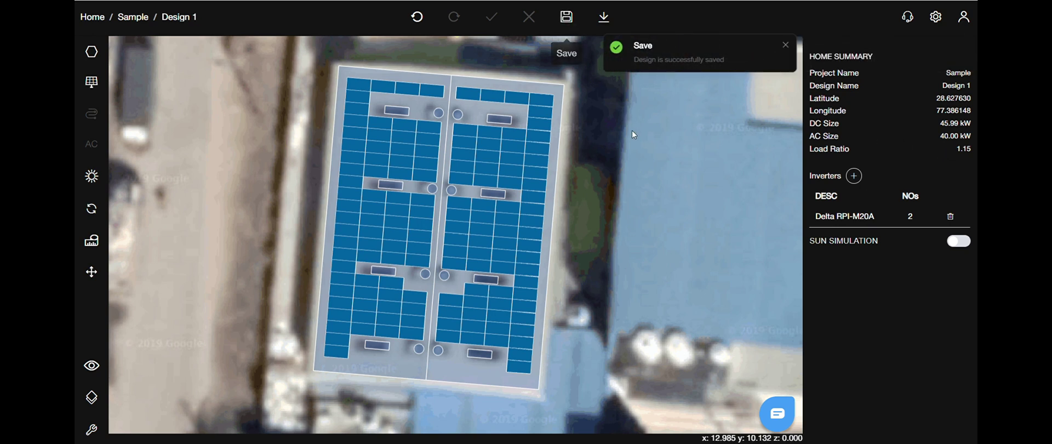
pyautogui.moveTo(581, 55); pyautogui.dragTo(204, 34)
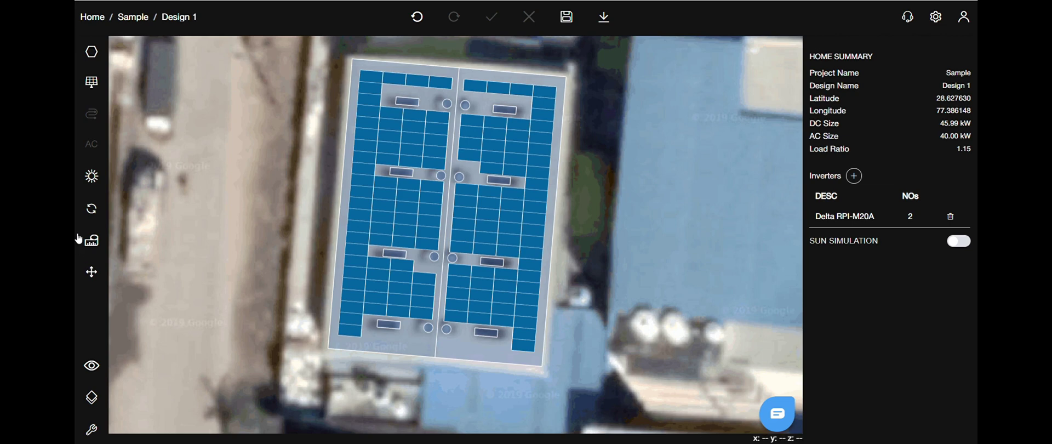
pyautogui.click(92, 52)
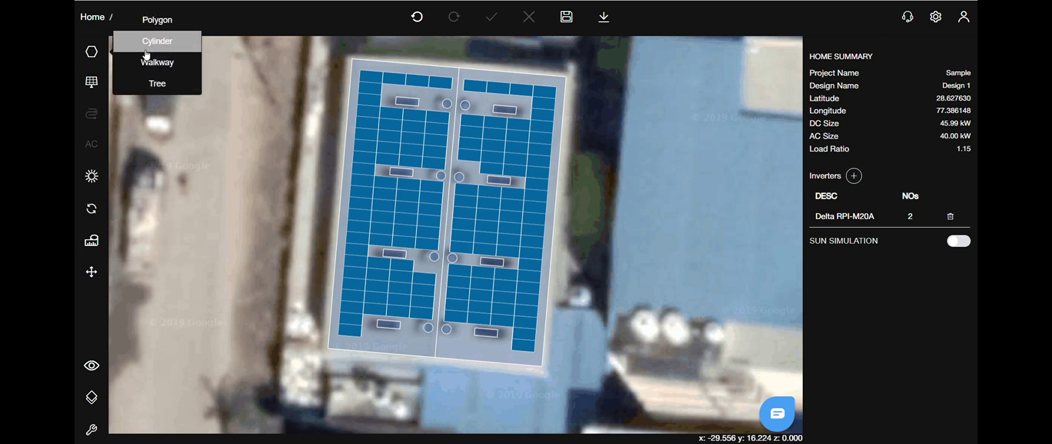
pyautogui.click(157, 62)
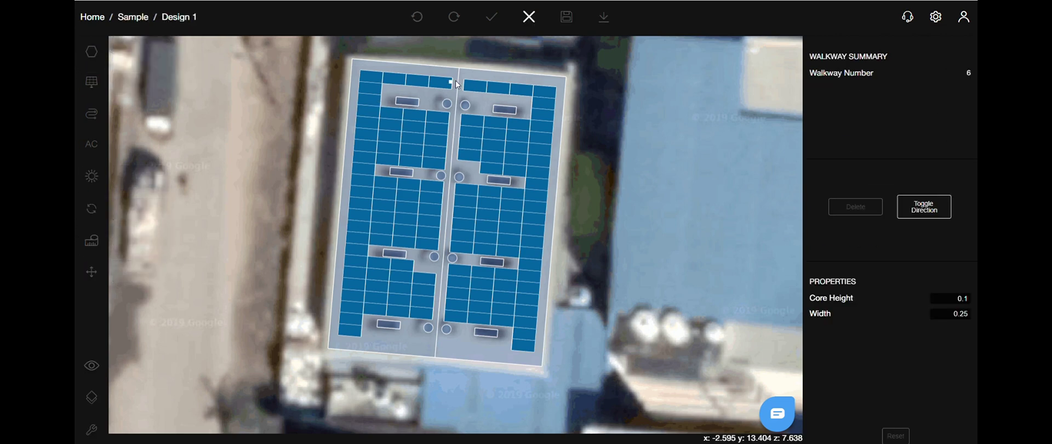
pyautogui.scroll(5, 377, 53)
pyautogui.scroll(1, 384, 54)
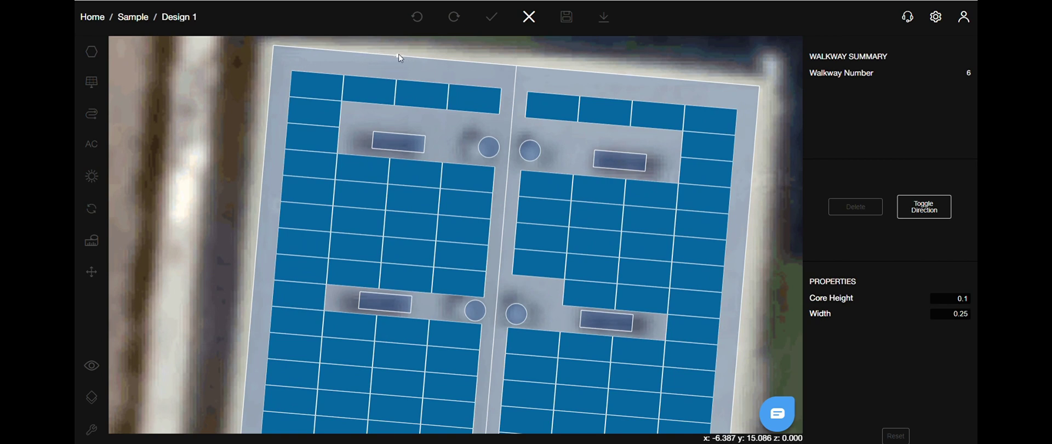
pyautogui.click(402, 56)
pyautogui.scroll(-5, 402, 151)
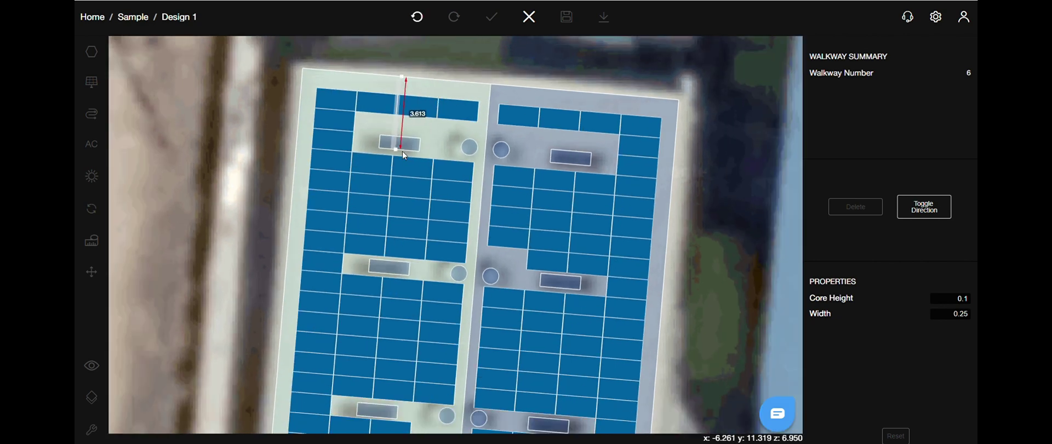
pyautogui.scroll(4, 390, 289)
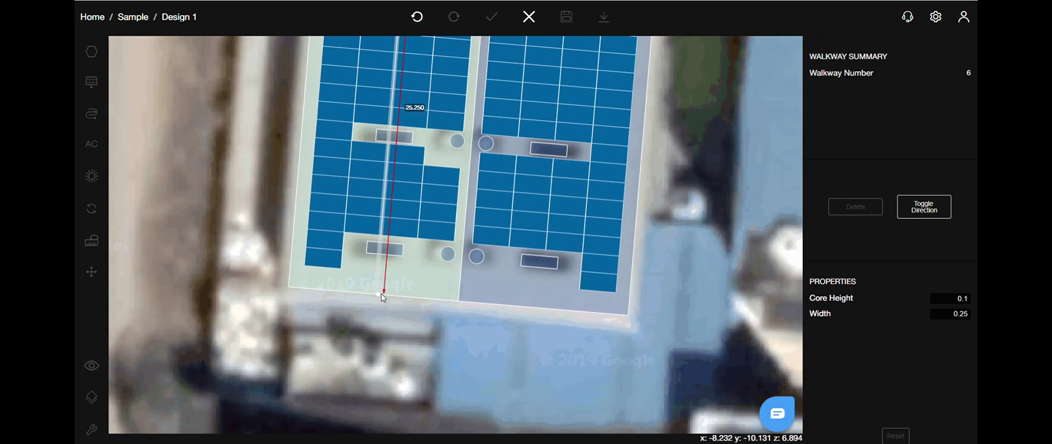
pyautogui.click(384, 298)
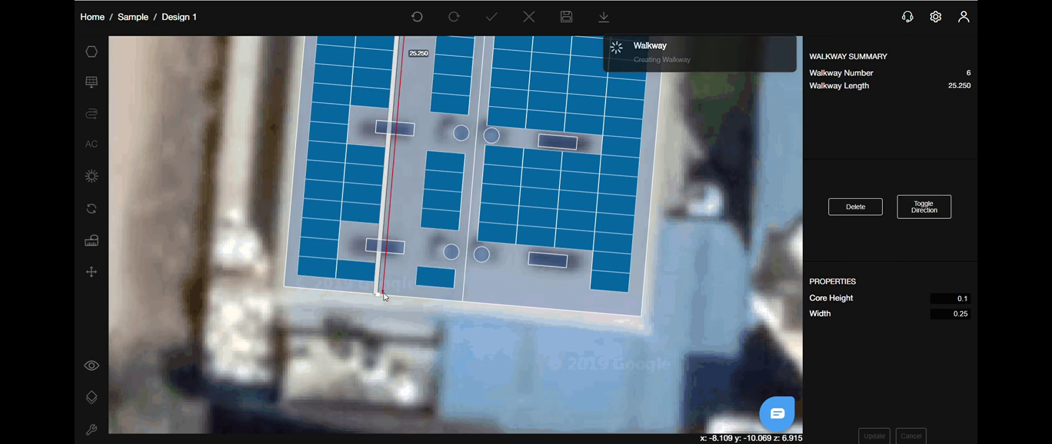
pyautogui.click(855, 207)
pyautogui.scroll(5, 433, 328)
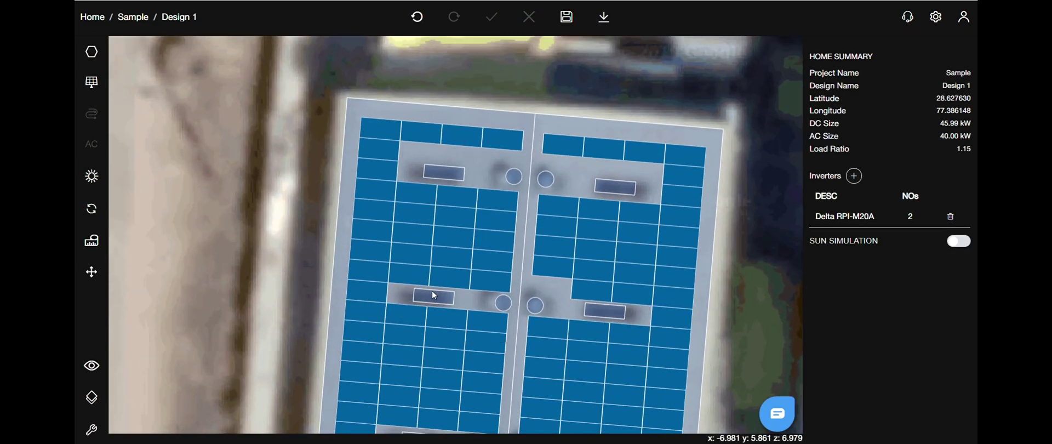
# Step: Draw a 25.250-long walkway from the roof's top to bottom edge through the left array, nudged slightly right
pyautogui.click(432, 291)
pyautogui.scroll(5, 439, 146)
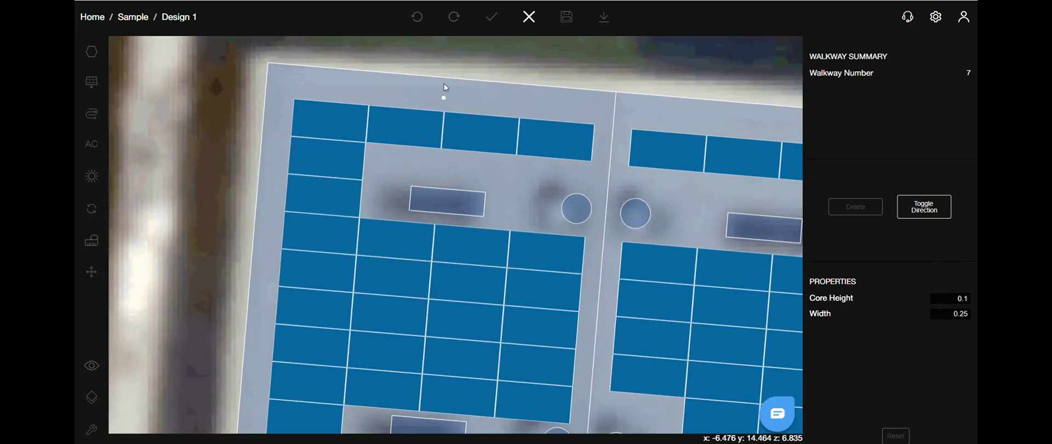
pyautogui.moveTo(446, 74)
pyautogui.mouseDown()
pyautogui.moveTo(447, 169)
pyautogui.moveTo(412, 345)
pyautogui.moveTo(407, 321)
pyautogui.moveTo(428, 161)
pyautogui.moveTo(435, 281)
pyautogui.moveTo(415, 386)
pyautogui.mouseUp()
pyautogui.scroll(-5, 439, 211)
pyautogui.scroll(5, 428, 161)
pyautogui.scroll(3, 430, 164)
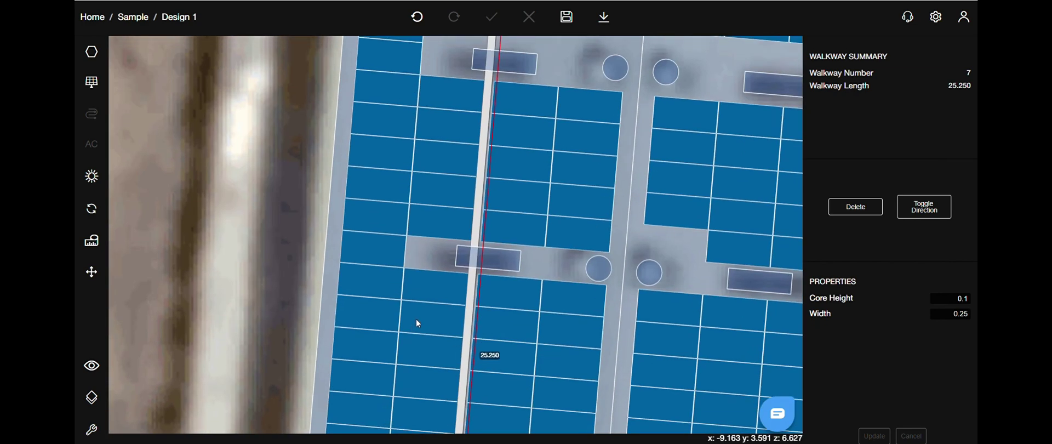
pyautogui.scroll(3, 488, 247)
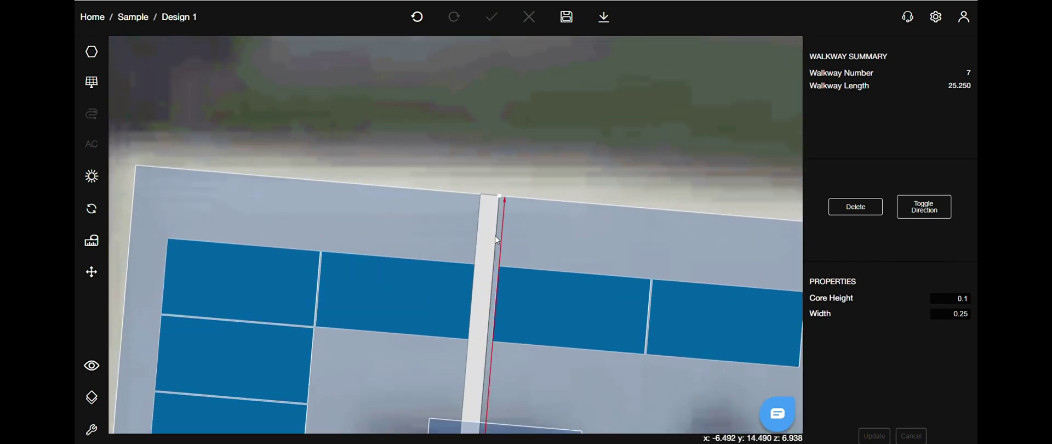
pyautogui.moveTo(499, 236); pyautogui.dragTo(497, 237)
pyautogui.scroll(-5, 498, 237)
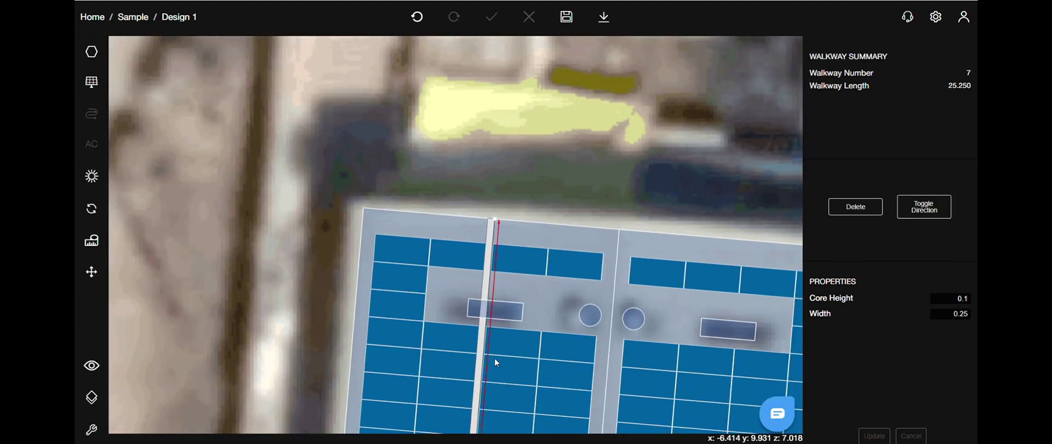
pyautogui.moveTo(497, 363); pyautogui.dragTo(474, 216)
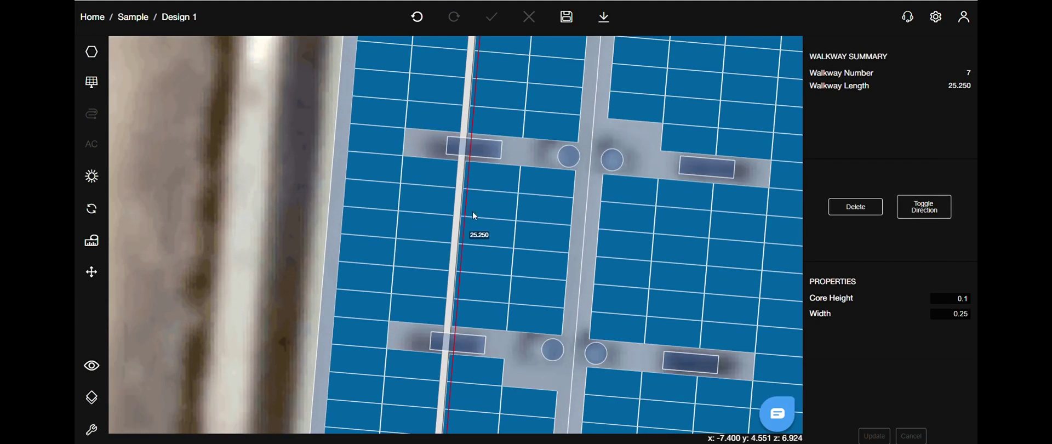
# Step: Change the walkway length from 25.250 to 25
pyautogui.click(478, 240)
pyautogui.write('25')
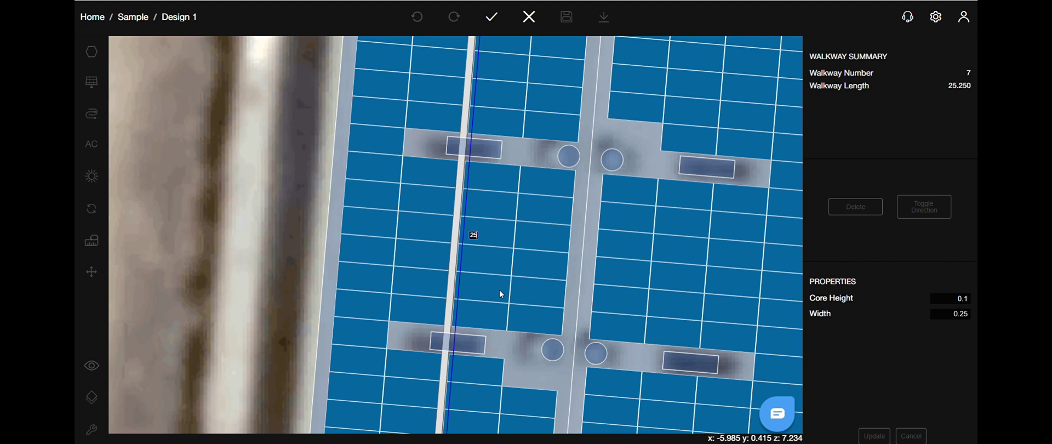
pyautogui.press('Return')
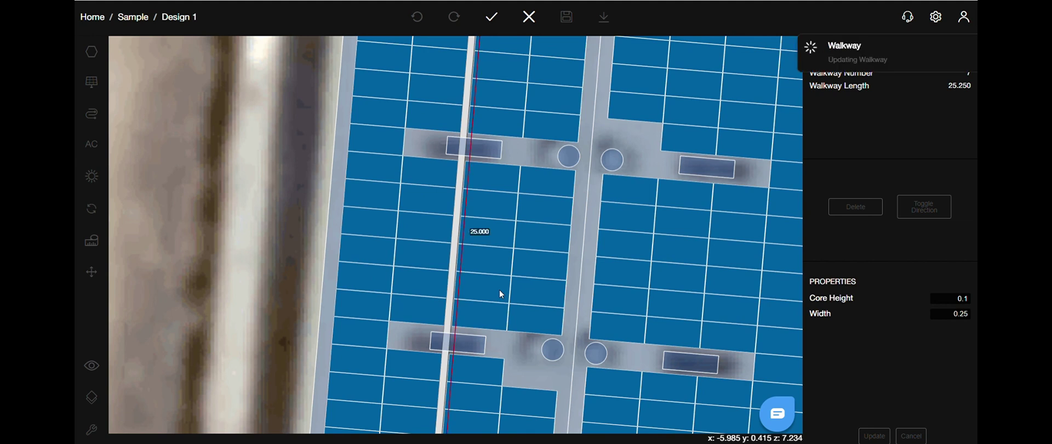
# Step: Confirm width 0.25 and core height 0.1, and toggle the walkway direction twice
pyautogui.click(950, 313)
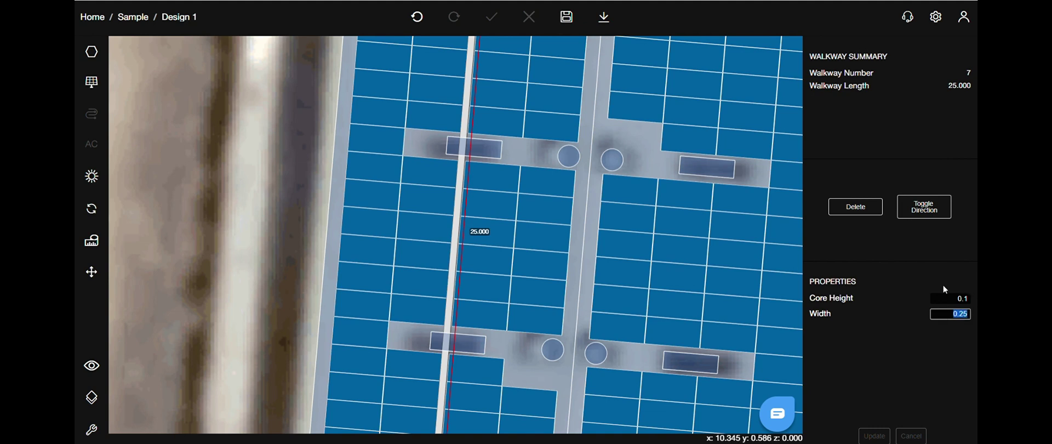
pyautogui.click(951, 298)
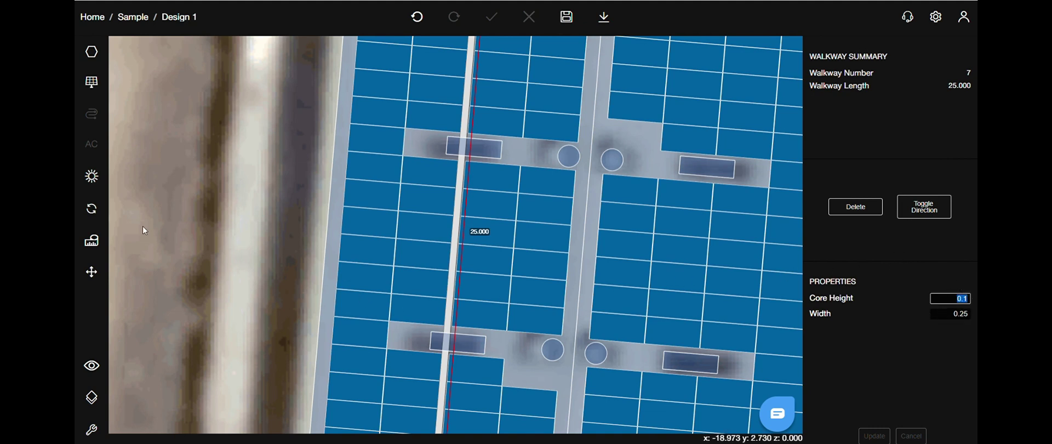
pyautogui.scroll(-3, 258, 267)
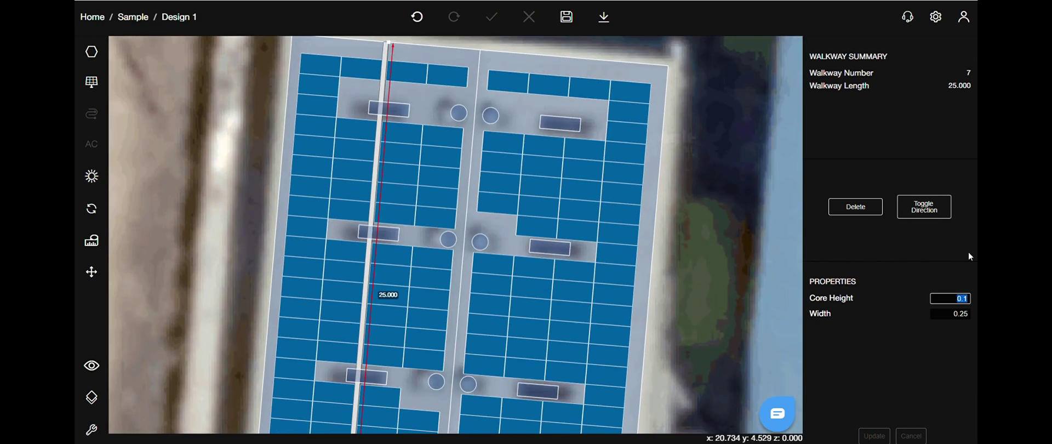
pyautogui.click(927, 216)
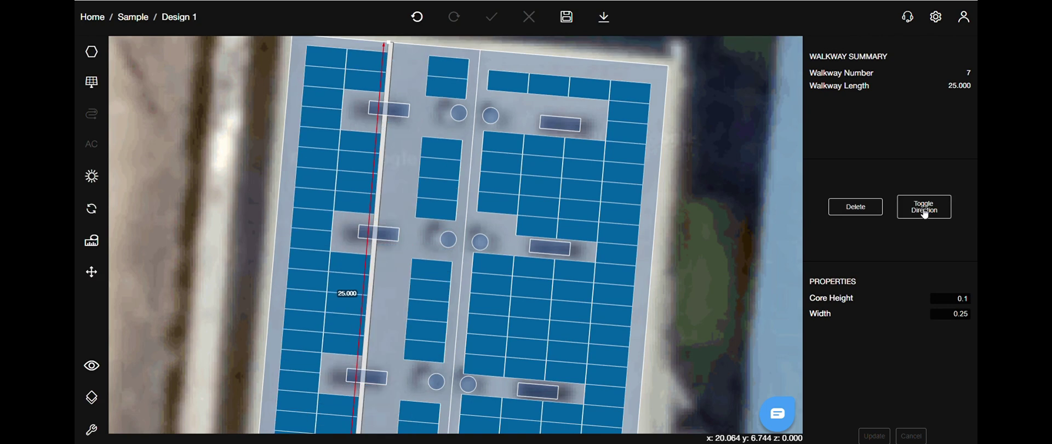
pyautogui.click(915, 213)
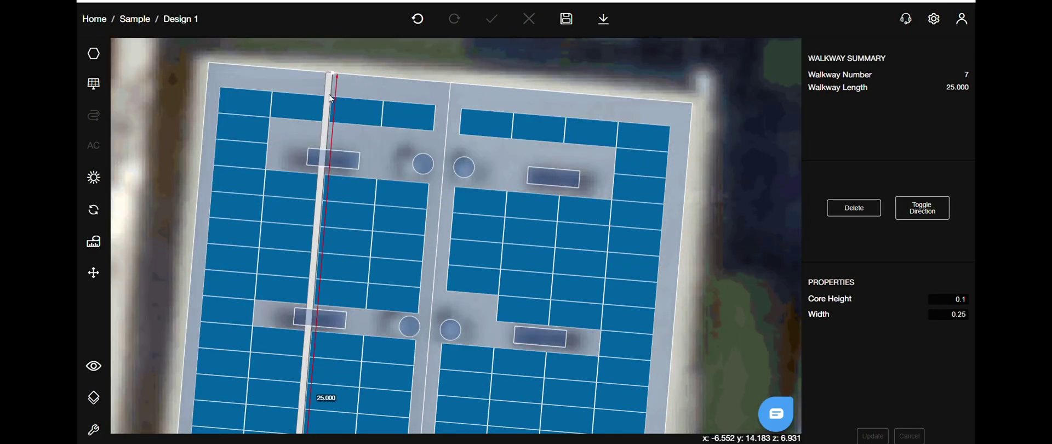
# Step: Copy the 25.000 walkway onto the right roof half and save the design
pyautogui.hotkey('ctrl', 'c')
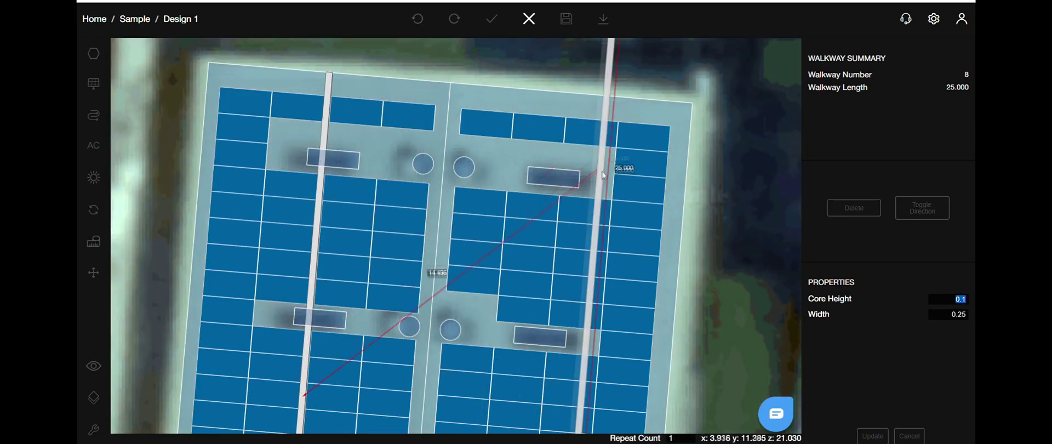
pyautogui.scroll(-3, 561, 326)
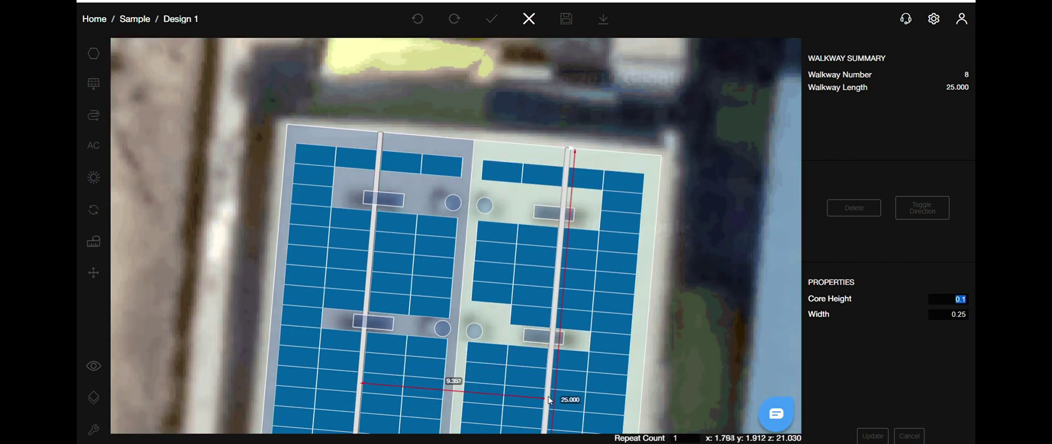
pyautogui.click(550, 400)
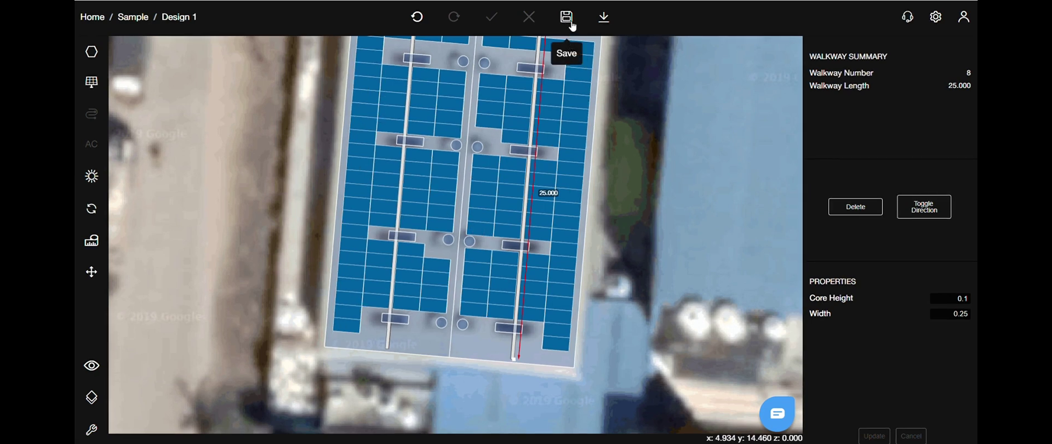
pyautogui.click(568, 21)
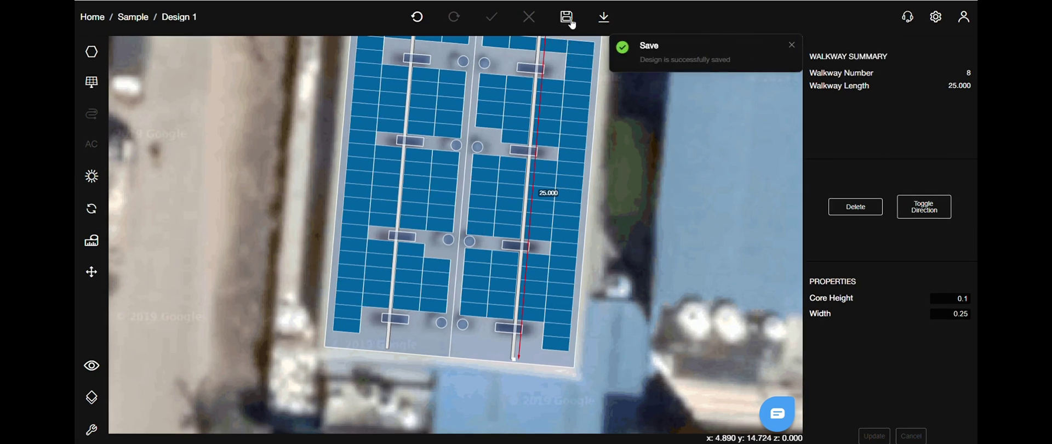
pyautogui.click(83, 375)
# Step: View the roof in 3D, orbiting to a high corner and then the building's long side
pyautogui.click(137, 364)
pyautogui.scroll(5, 357, 197)
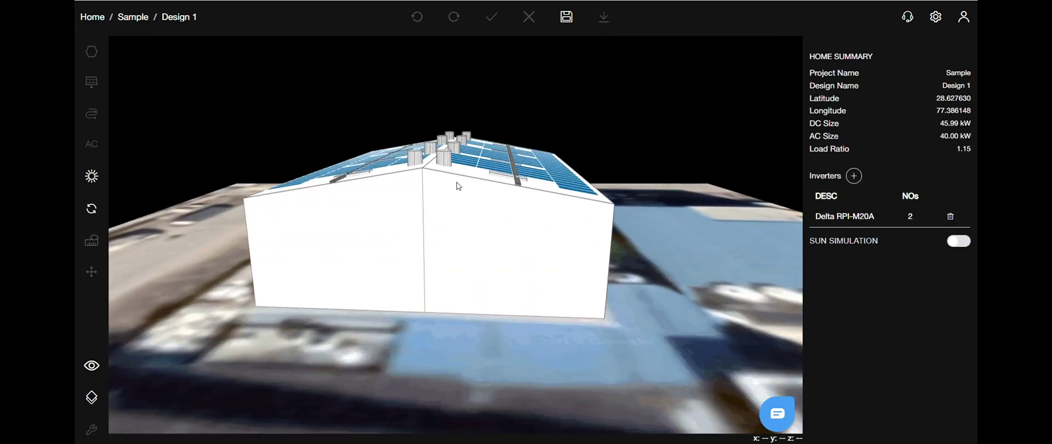
pyautogui.moveTo(500, 263); pyautogui.dragTo(358, 291)
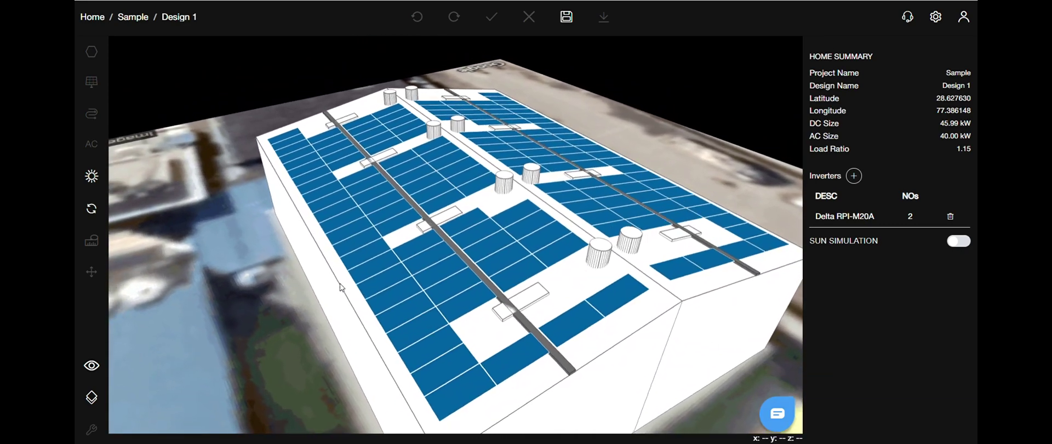
pyautogui.moveTo(614, 326); pyautogui.dragTo(484, 320)
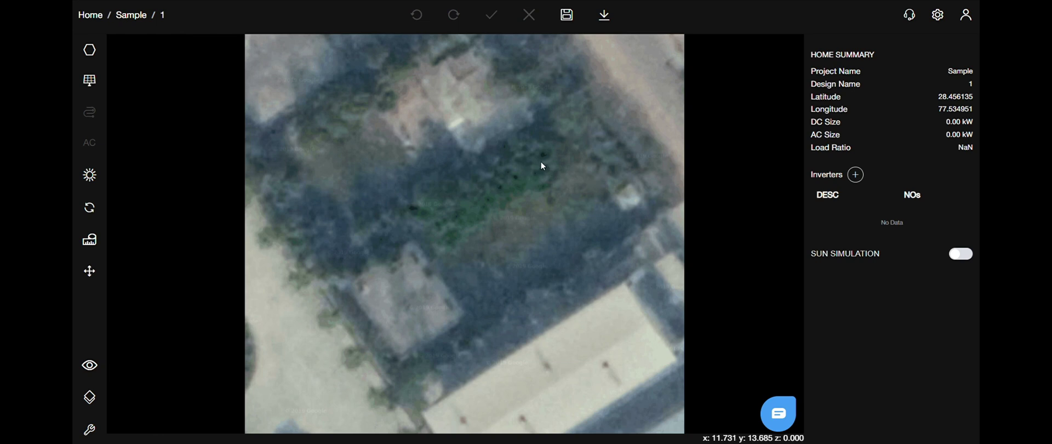
# Step: Place a tree on the dark greenery with a 3.5 crown radius
pyautogui.click(91, 51)
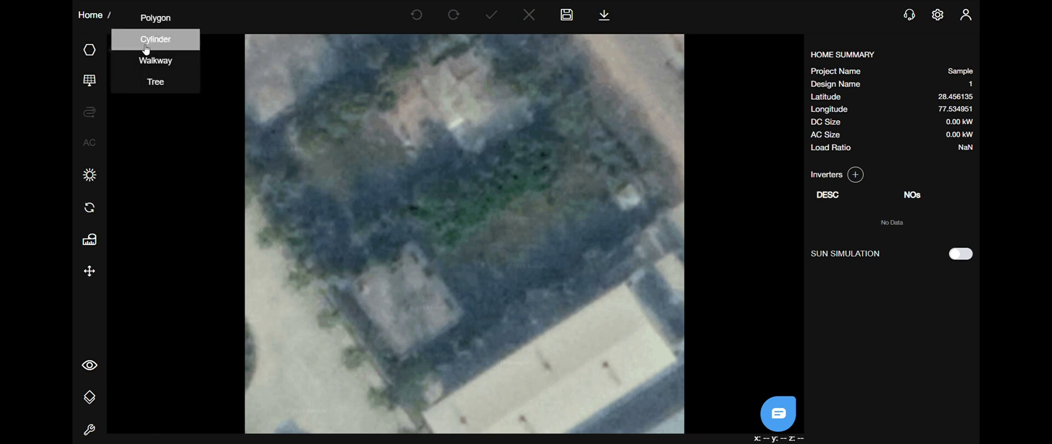
pyautogui.click(163, 88)
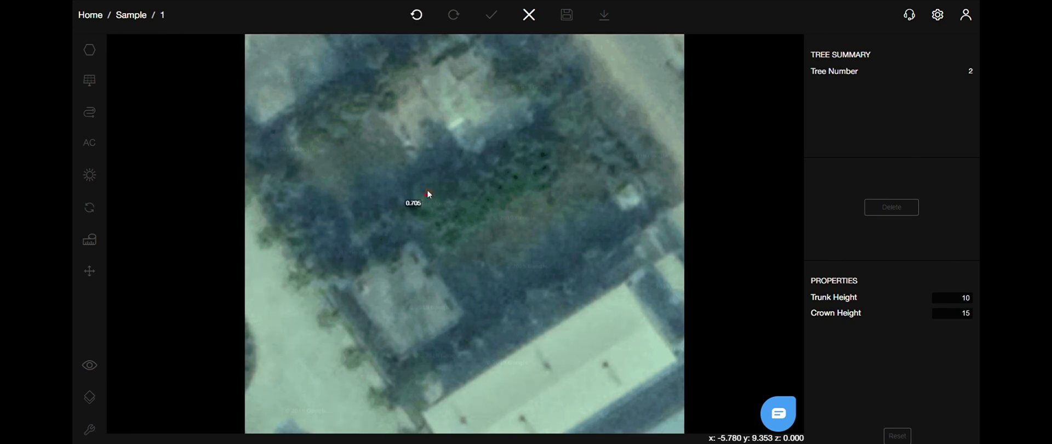
pyautogui.click(430, 194)
pyautogui.click(430, 192)
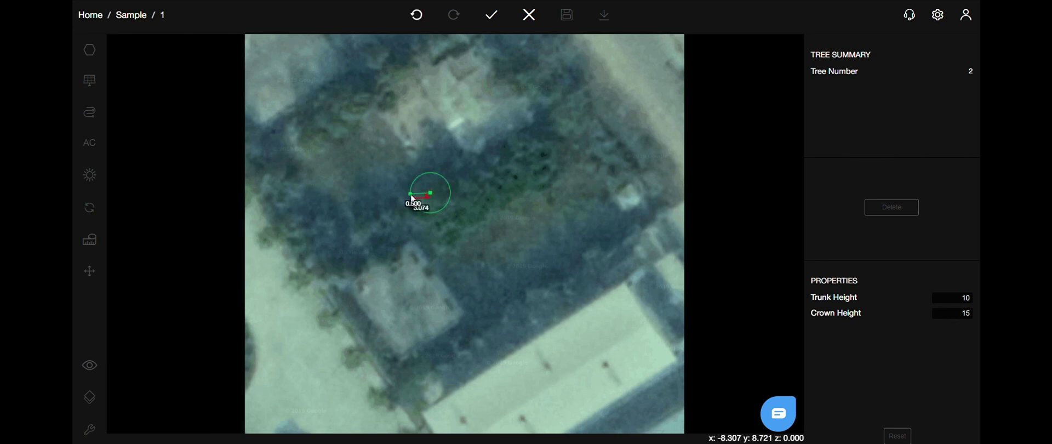
pyautogui.click(411, 195)
pyautogui.write('3.5')
pyautogui.press('Return')
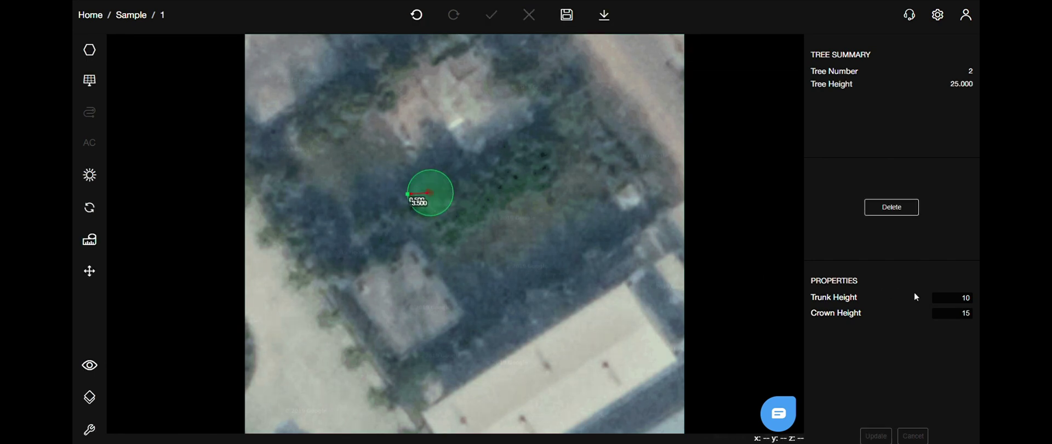
# Step: Set the tree's trunk height to 1.2 and crown height to 5, then apply
pyautogui.press('Tab')
pyautogui.write('2')
pyautogui.press('Return')
pyautogui.press('Tab')
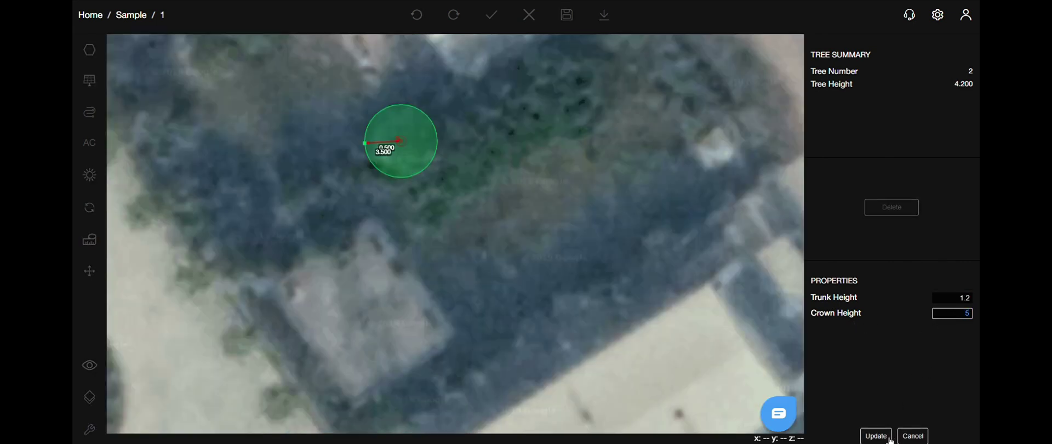
pyautogui.click(892, 438)
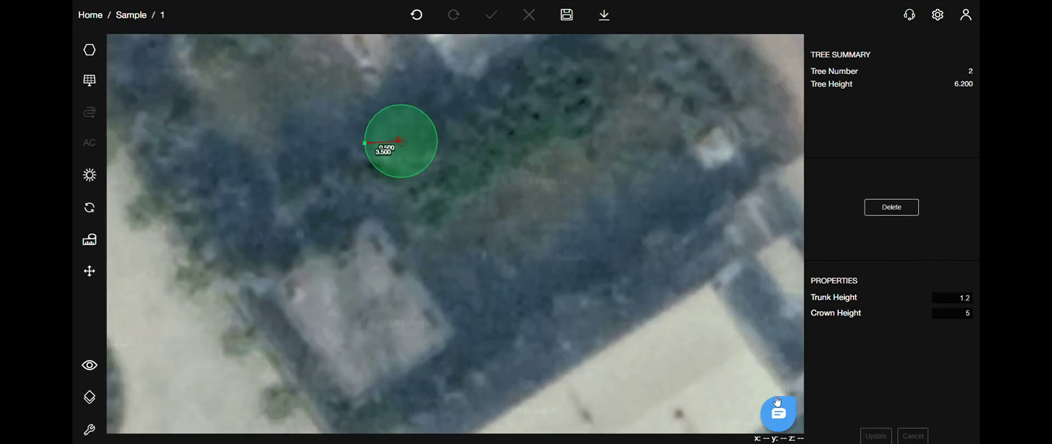
# Step: Deselect the tree and orbit the 3D view to inspect it
pyautogui.click(531, 281)
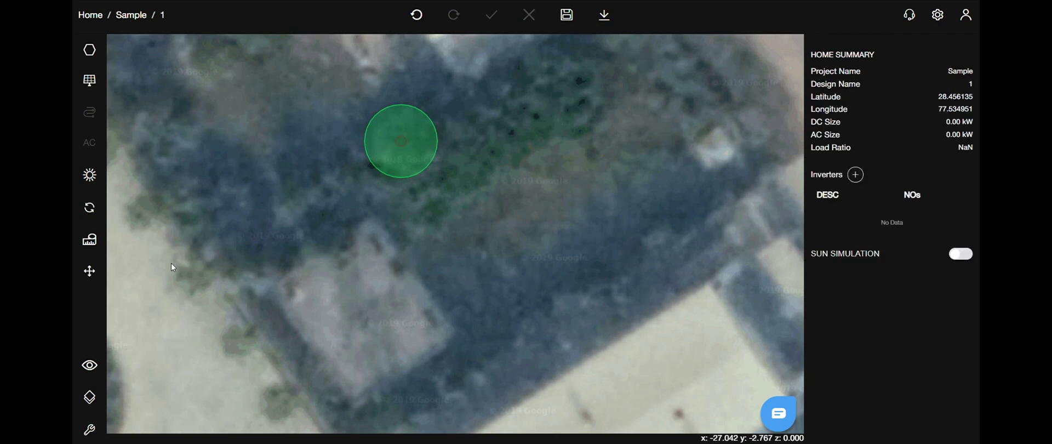
pyautogui.click(90, 365)
pyautogui.click(155, 364)
pyautogui.moveTo(380, 243); pyautogui.dragTo(361, 190)
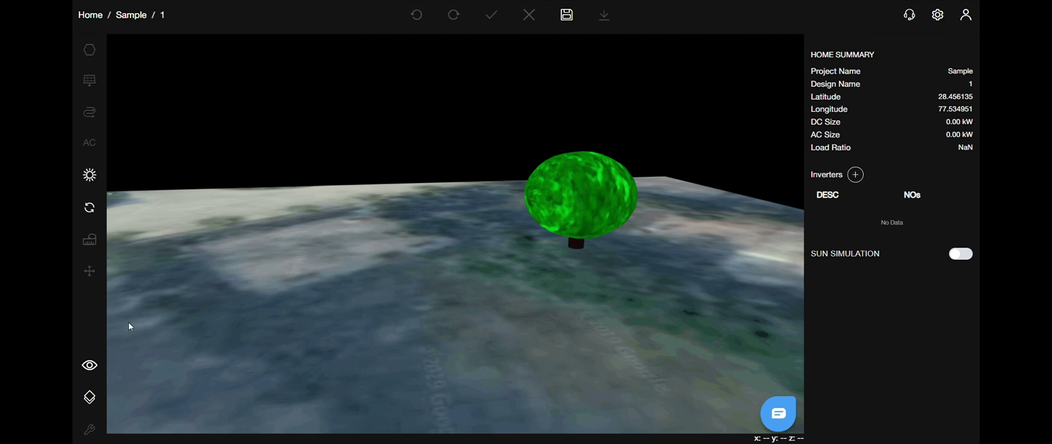
# Step: Return to the top-down 2D map and pan so the tree sits lower
pyautogui.click(90, 365)
pyautogui.click(149, 346)
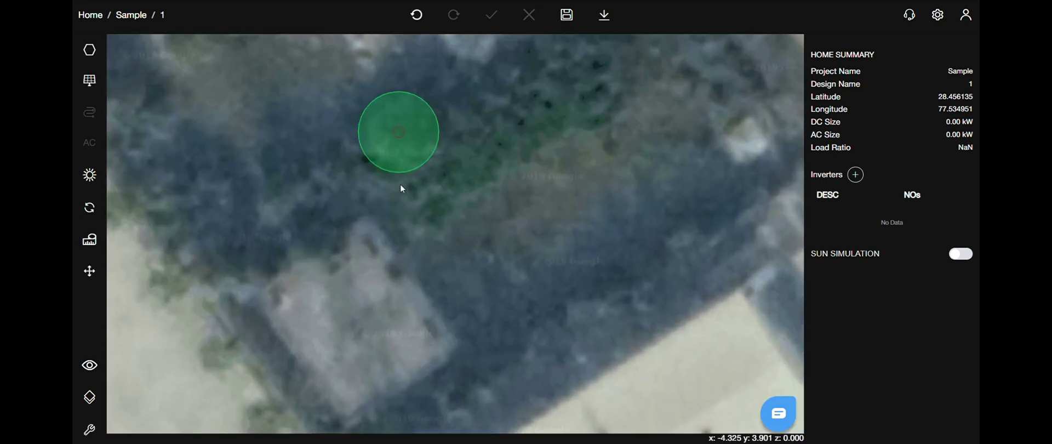
pyautogui.scroll(1, 401, 189)
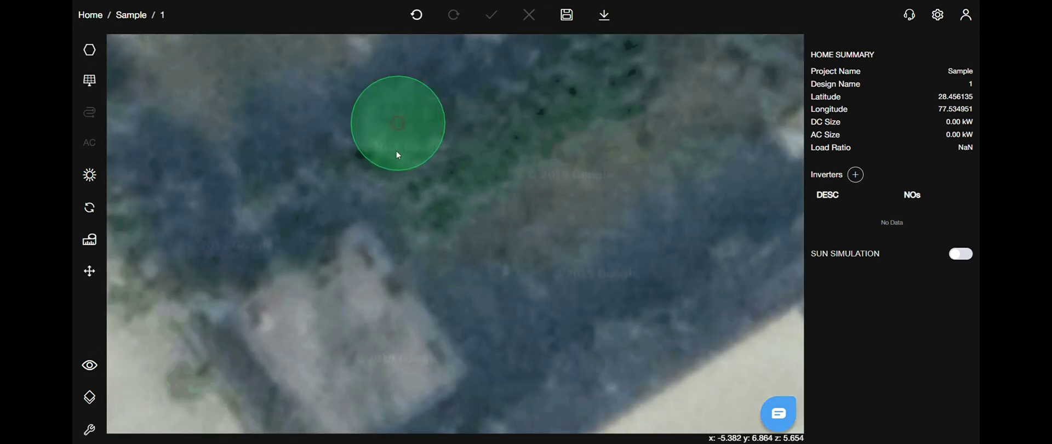
pyautogui.moveTo(398, 155); pyautogui.dragTo(400, 224)
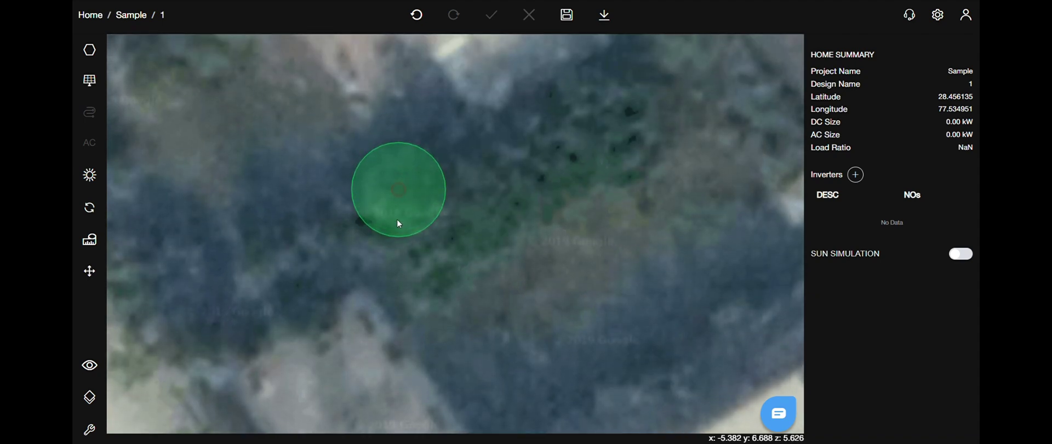